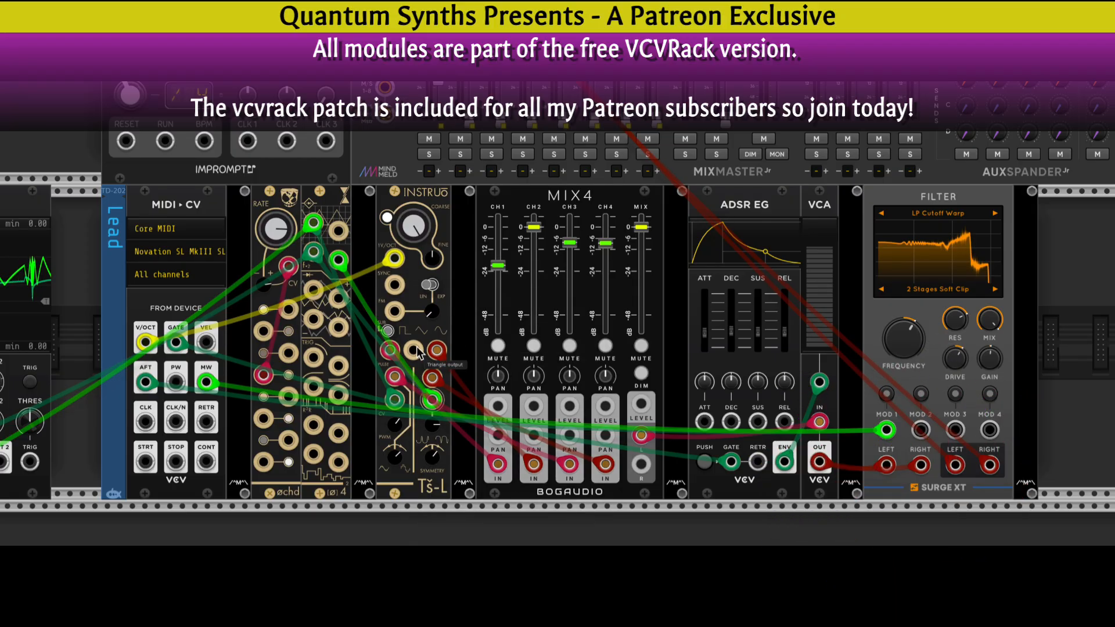
Mute channels 2, 3 and 4 on the MIX4 mixer so that only channel 1 plays
{"action": "scroll", "coordinate": [380, 347], "scroll_direction": "down", "scroll_amount": 2}
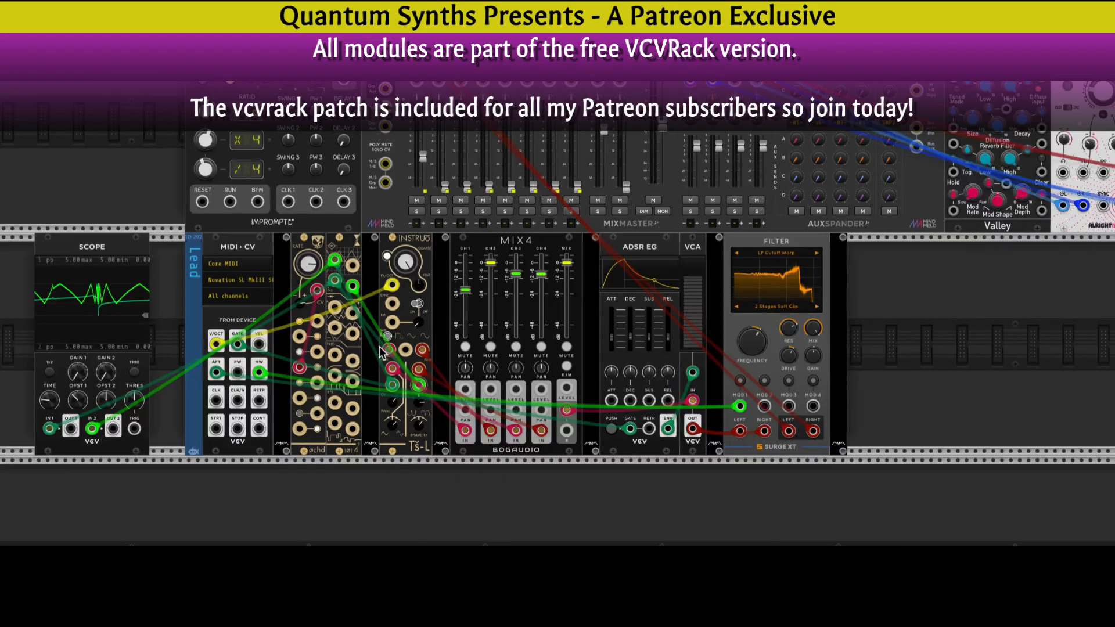
{"action": "scroll", "coordinate": [372, 343], "scroll_direction": "up", "scroll_amount": 4}
{"action": "scroll", "coordinate": [495, 402], "scroll_direction": "down", "scroll_amount": 1}
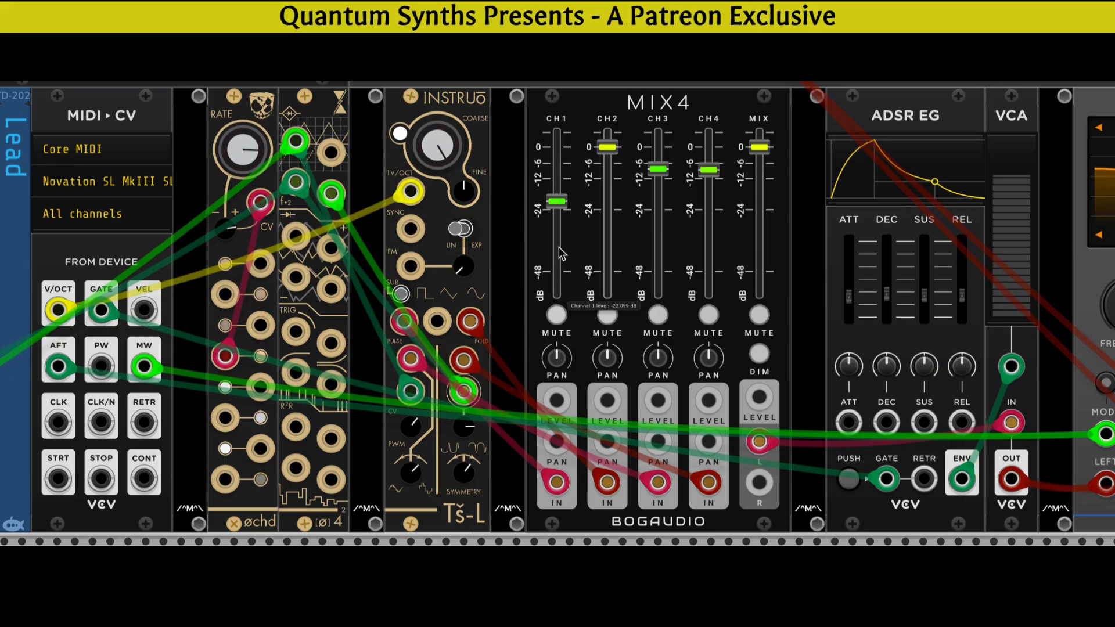
{"action": "left_click", "coordinate": [608, 315]}
{"action": "left_click", "coordinate": [658, 314]}
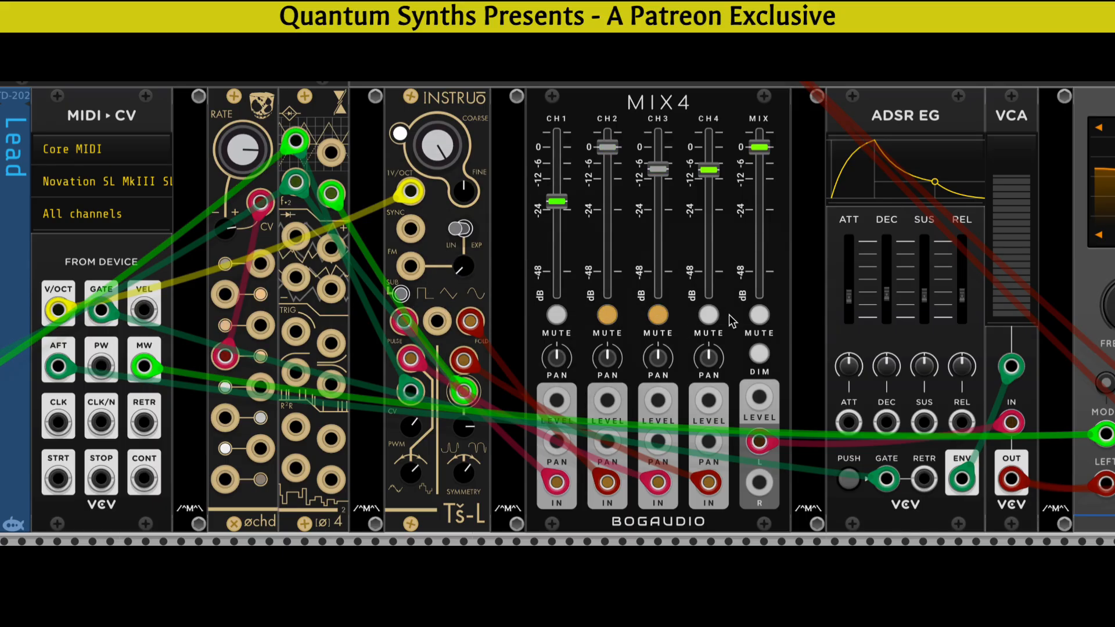
{"action": "left_click", "coordinate": [709, 315]}
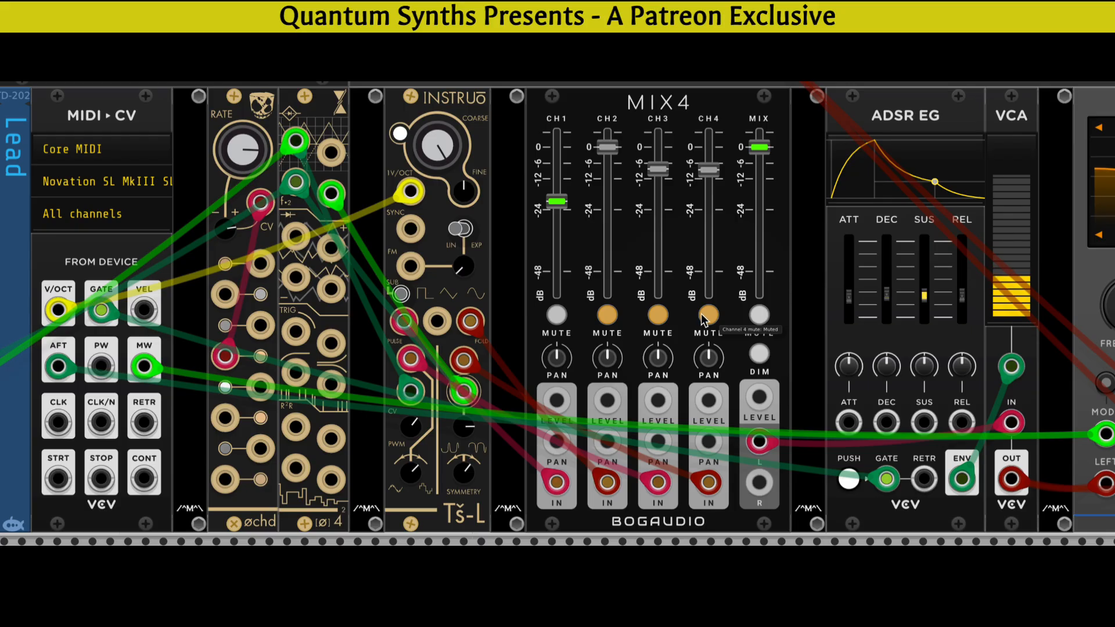
Raise the VCA level slightly and nudge the MIX4 channel 1 level to about -21.9 dB
{"action": "left_click_drag", "start_coordinate": [1015, 214], "coordinate": [1016, 191]}
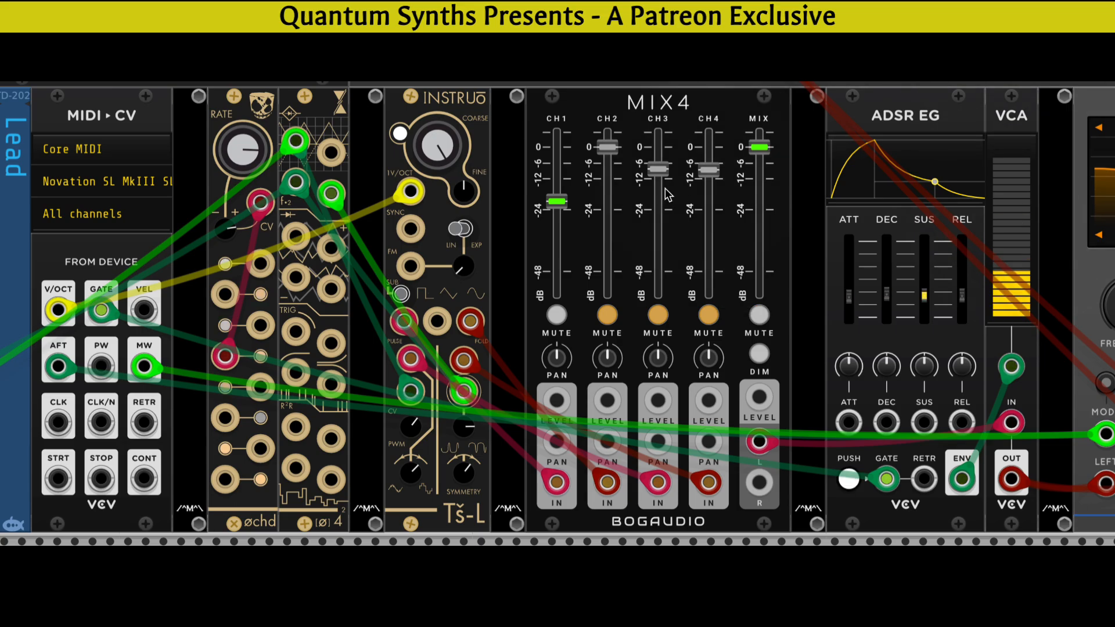
{"action": "mouse_move", "coordinate": [554, 207]}
{"action": "left_mouse_down"}
{"action": "mouse_move", "coordinate": [555, 182]}
{"action": "mouse_move", "coordinate": [555, 205]}
{"action": "left_mouse_up"}
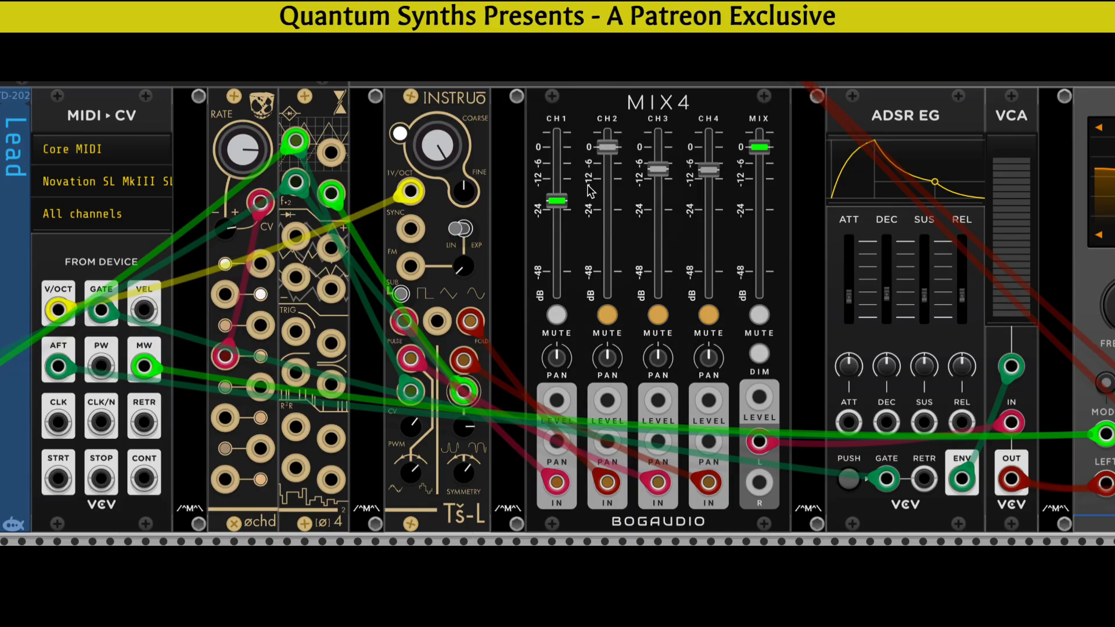
Switch the mix from channel 1 to channel 2, setting channel 1 to about -21.1 dB and lowering channel 2 slightly
{"action": "left_click", "coordinate": [606, 317]}
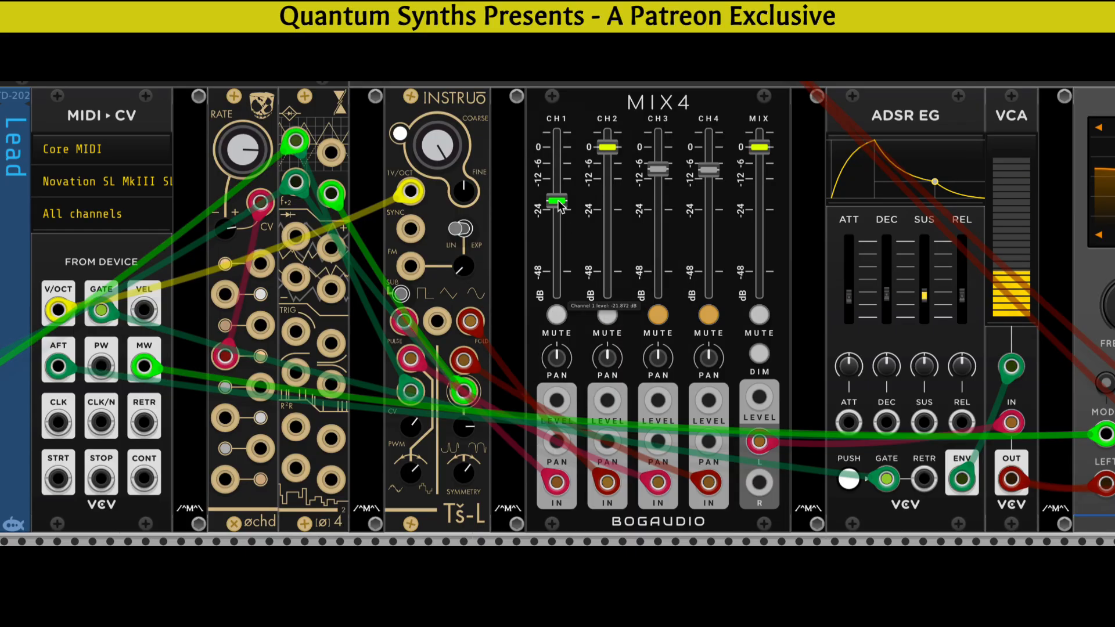
{"action": "mouse_move", "coordinate": [560, 203]}
{"action": "left_mouse_down"}
{"action": "mouse_move", "coordinate": [560, 276]}
{"action": "mouse_move", "coordinate": [559, 174]}
{"action": "mouse_move", "coordinate": [560, 204]}
{"action": "left_mouse_up"}
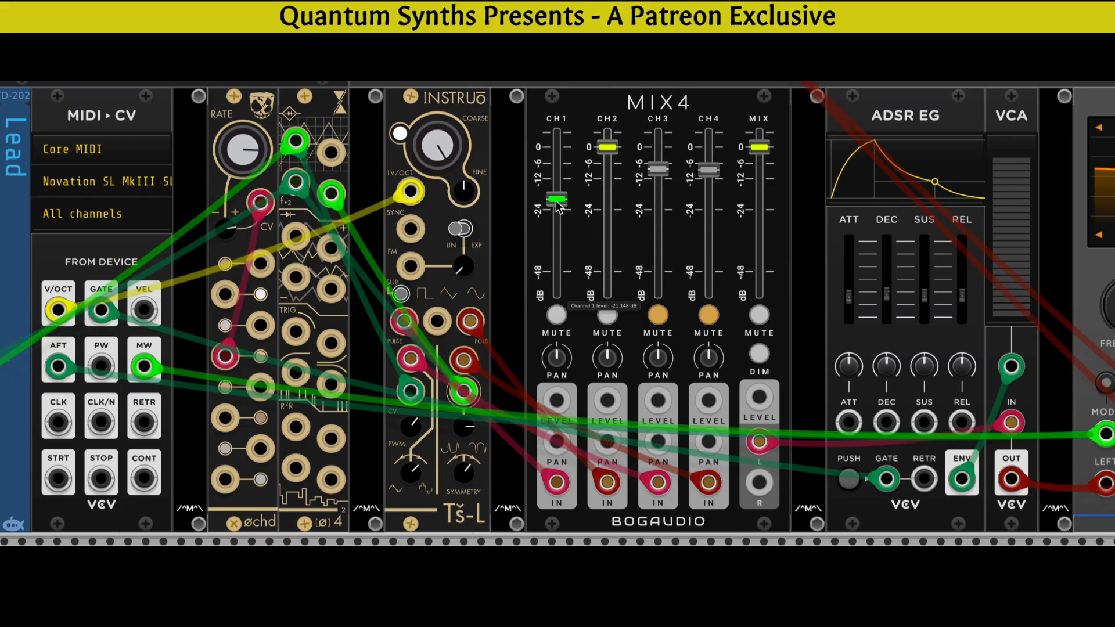
{"action": "left_click", "coordinate": [557, 315]}
{"action": "left_click_drag", "start_coordinate": [607, 162], "coordinate": [607, 168]}
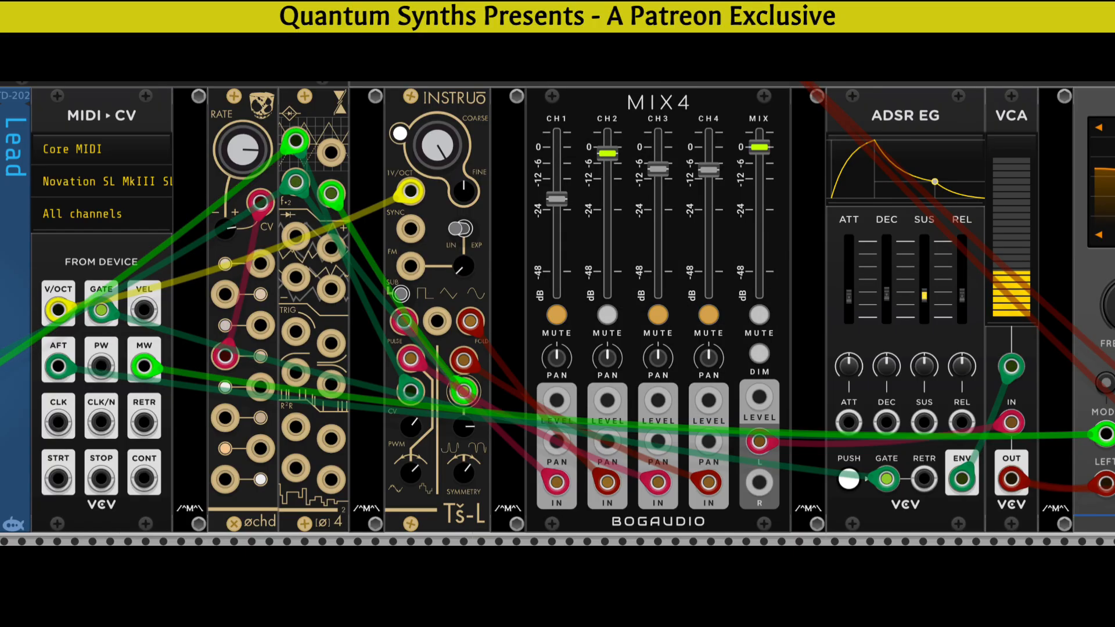
Audition mixer channel 3 with channel 2 muted, and finish with only channel 4 unmuted
{"action": "left_click", "coordinate": [658, 314]}
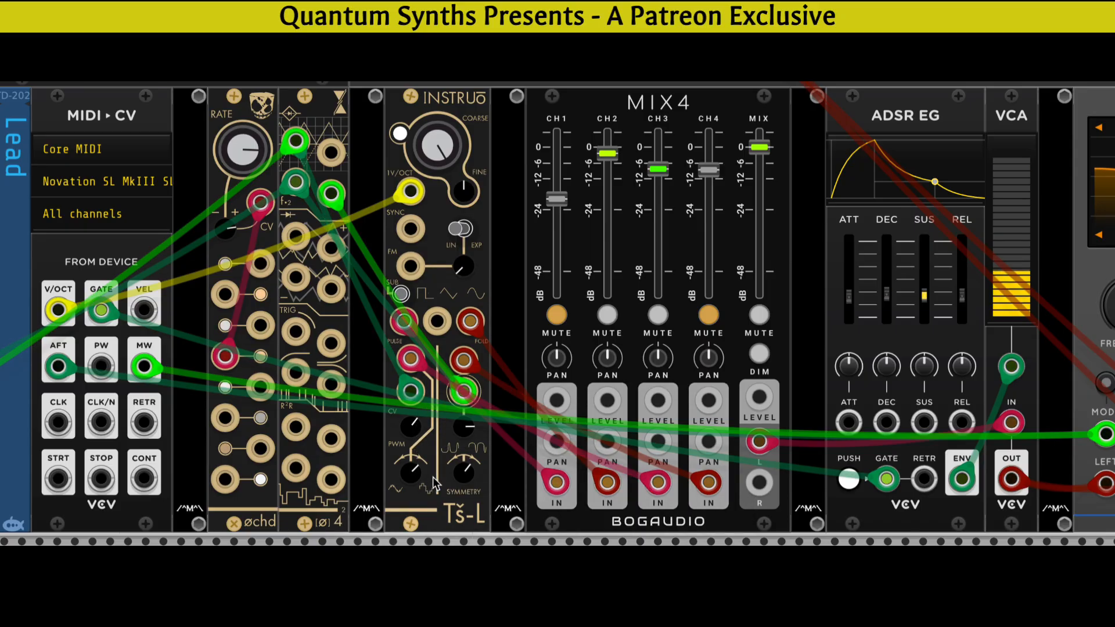
{"action": "left_click", "coordinate": [609, 318]}
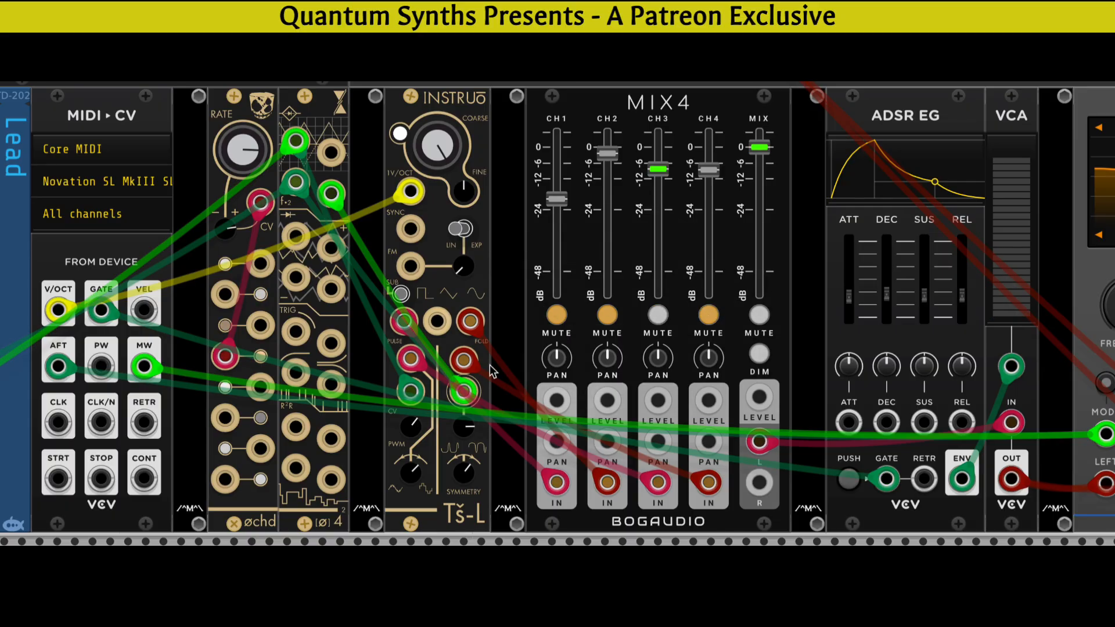
{"action": "left_click", "coordinate": [709, 316]}
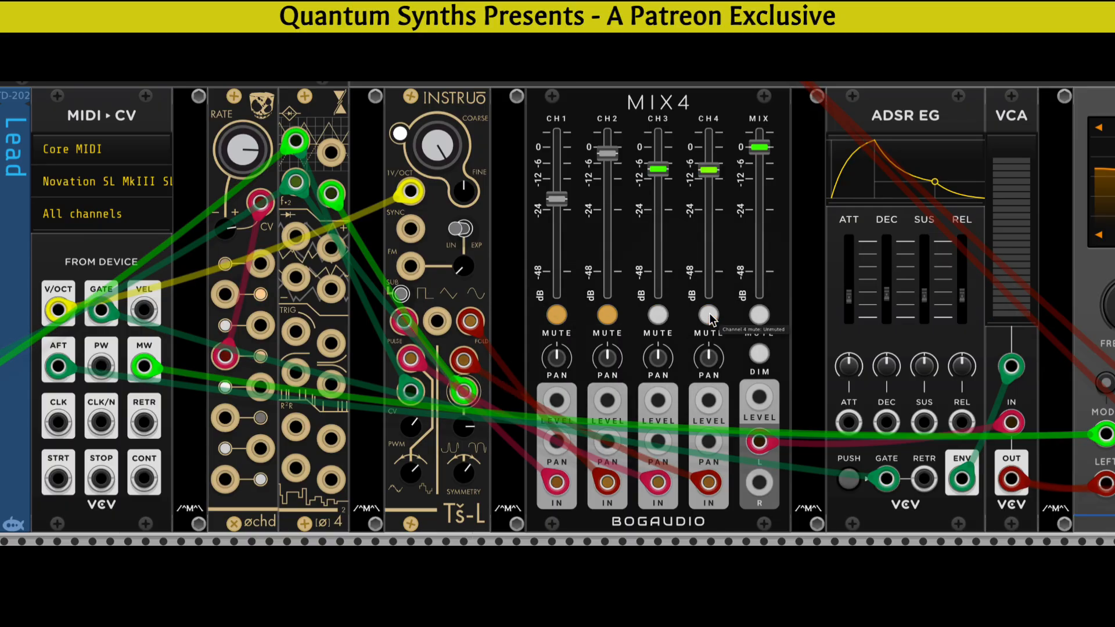
{"action": "left_click", "coordinate": [658, 317]}
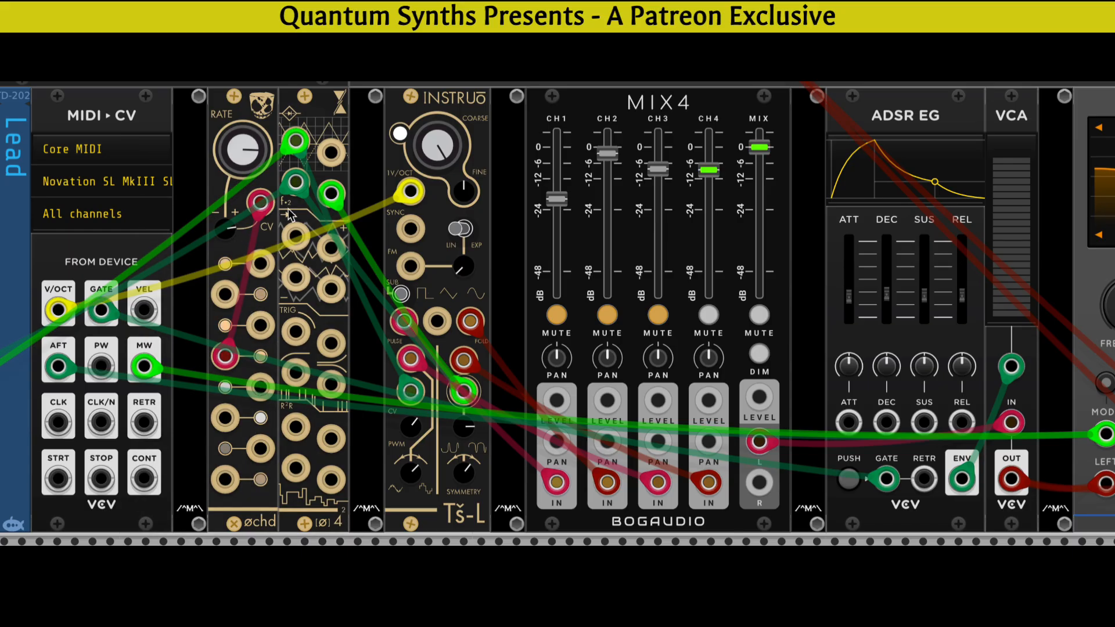
Examine how øchd and its expander modulate the Tš-L oscillator and øchd's own rate, and view the LFO signals on the Scope
{"action": "right_click", "coordinate": [250, 114]}
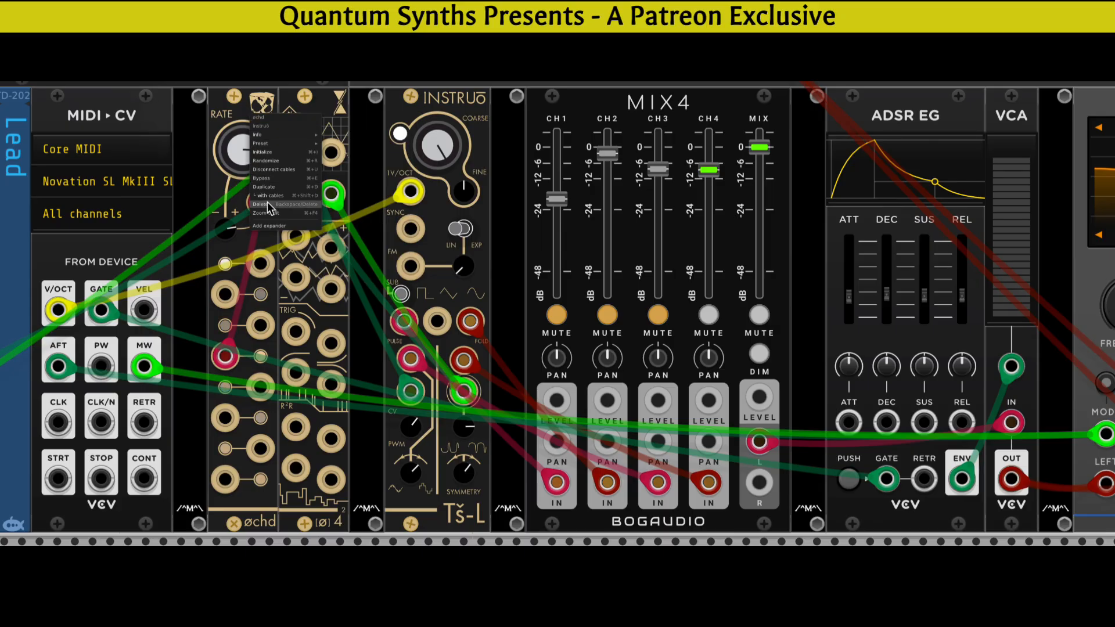
{"action": "left_click", "coordinate": [324, 107]}
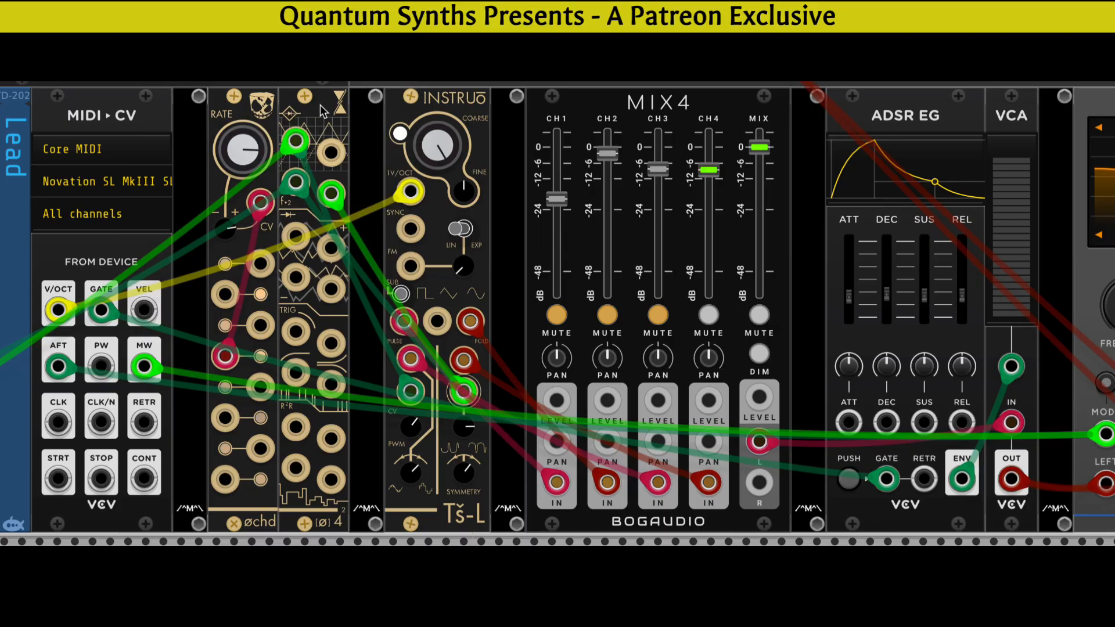
{"action": "mouse_move", "coordinate": [294, 179]}
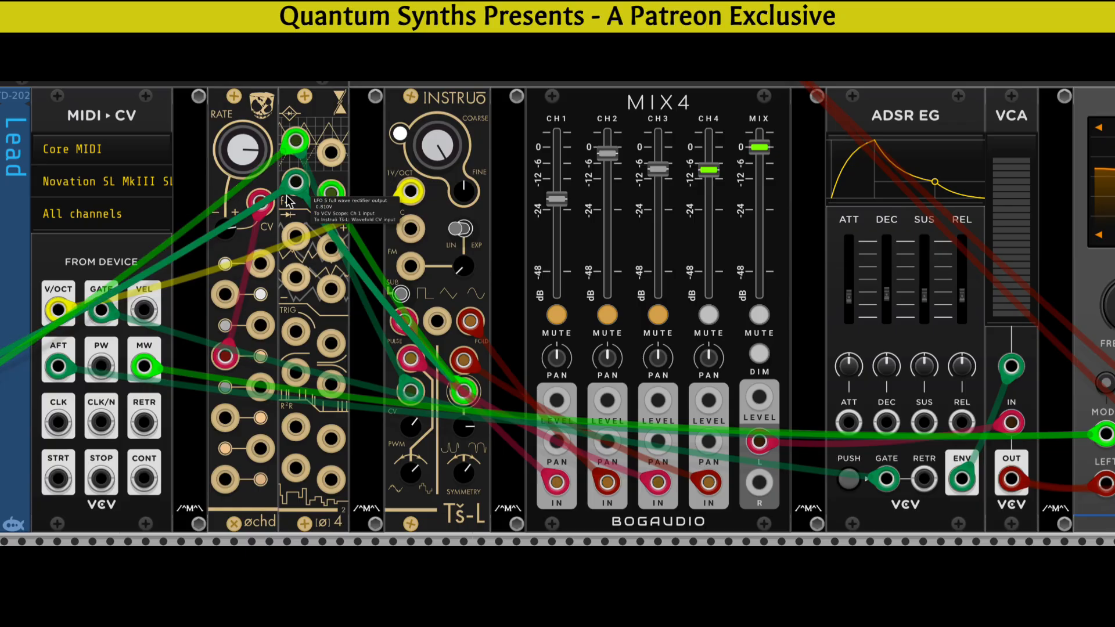
{"action": "mouse_move", "coordinate": [321, 195]}
{"action": "mouse_move", "coordinate": [292, 150]}
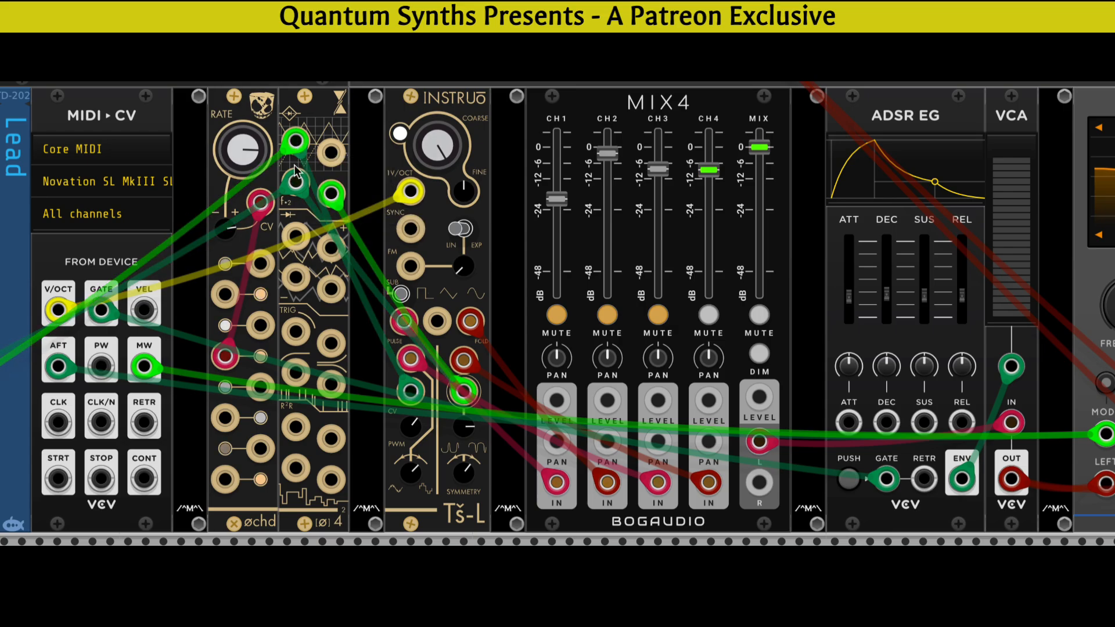
{"action": "mouse_move", "coordinate": [465, 399]}
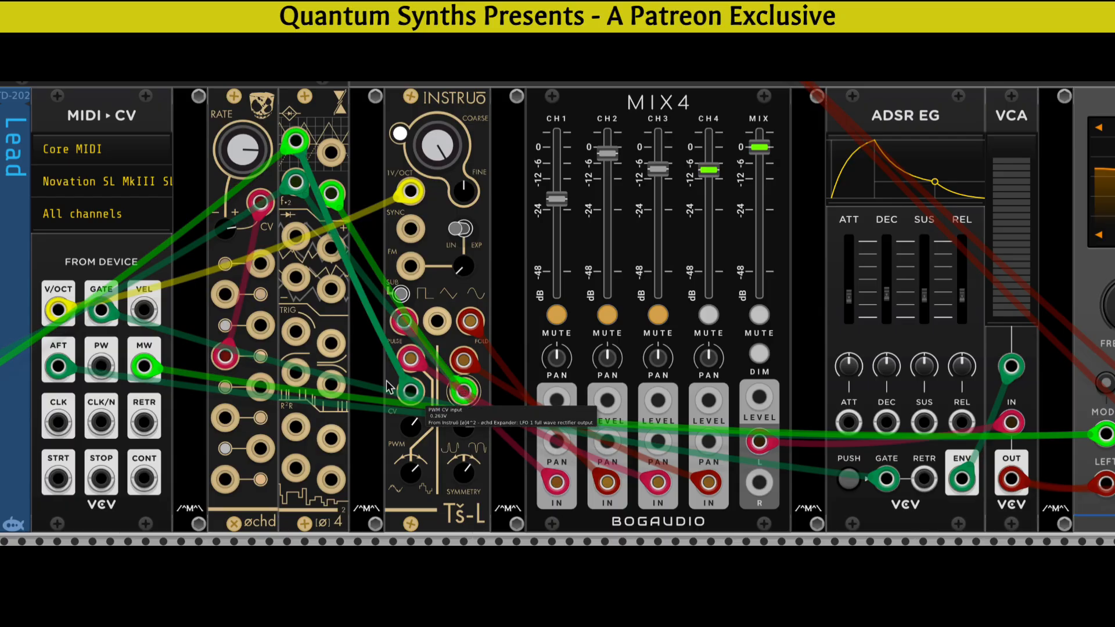
{"action": "mouse_move", "coordinate": [233, 357]}
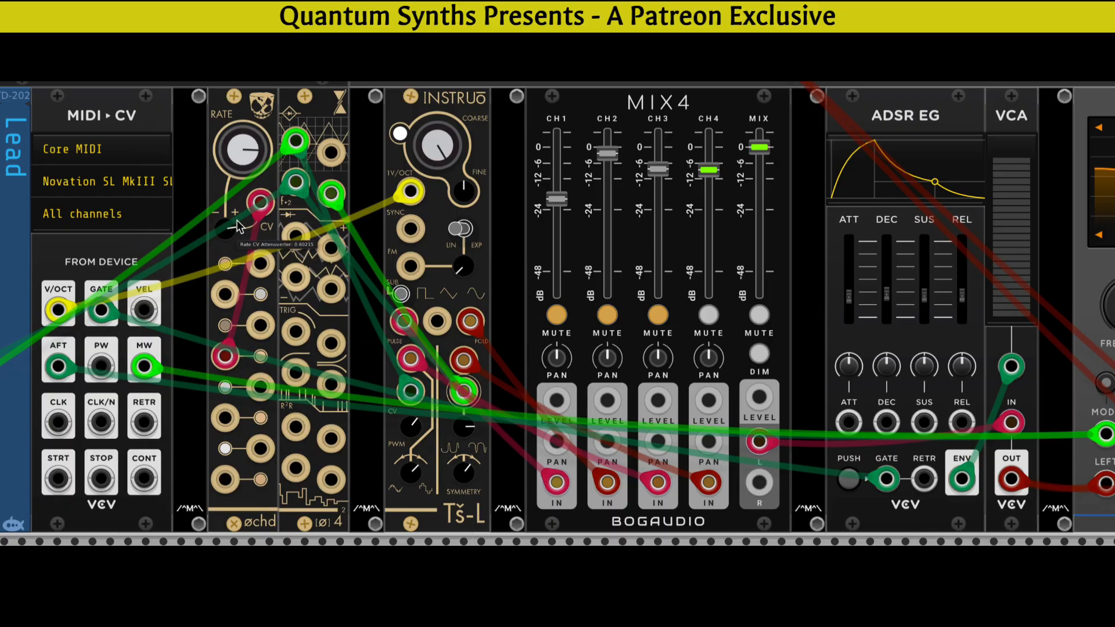
{"action": "mouse_move", "coordinate": [264, 208]}
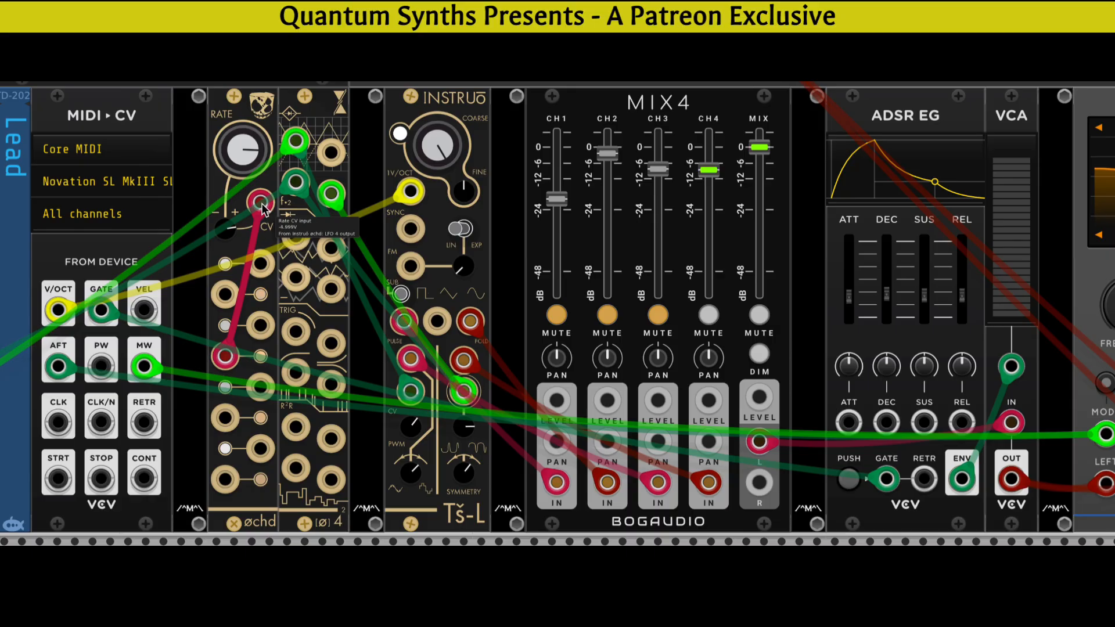
{"action": "mouse_move", "coordinate": [233, 232]}
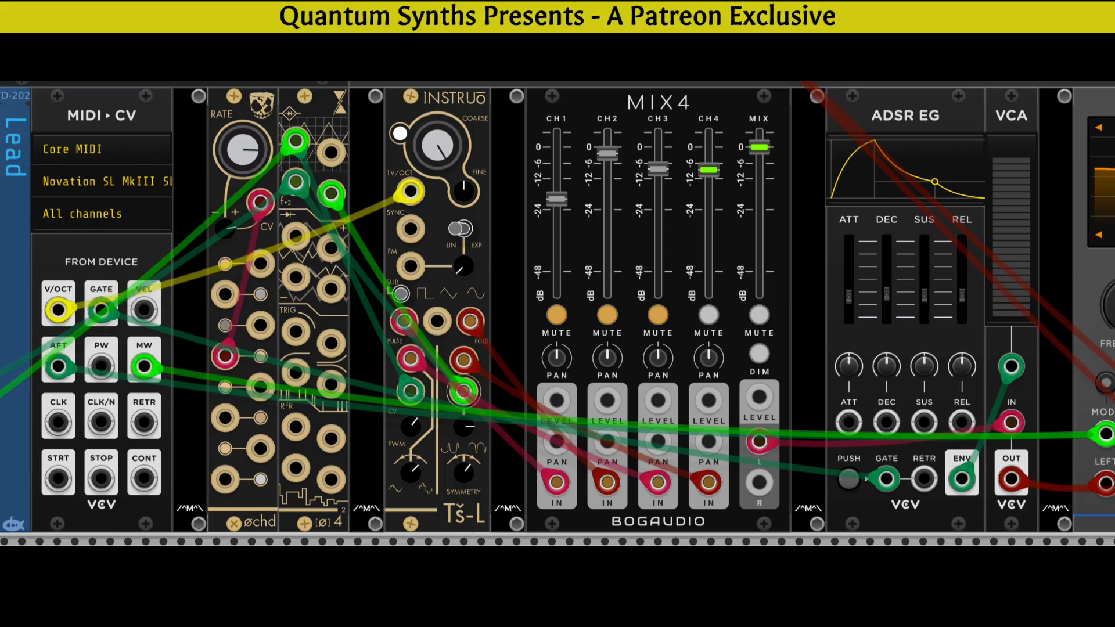
{"action": "scroll", "coordinate": [558, 314], "scroll_direction": "left", "scroll_amount": 8}
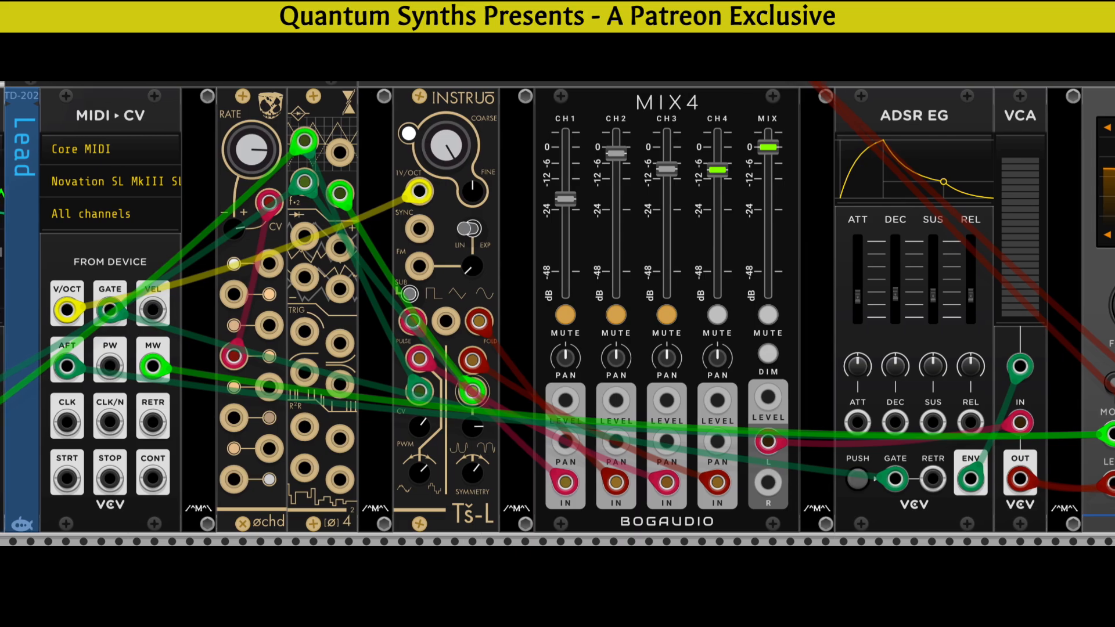
{"action": "scroll", "coordinate": [558, 314], "scroll_direction": "left", "scroll_amount": 2}
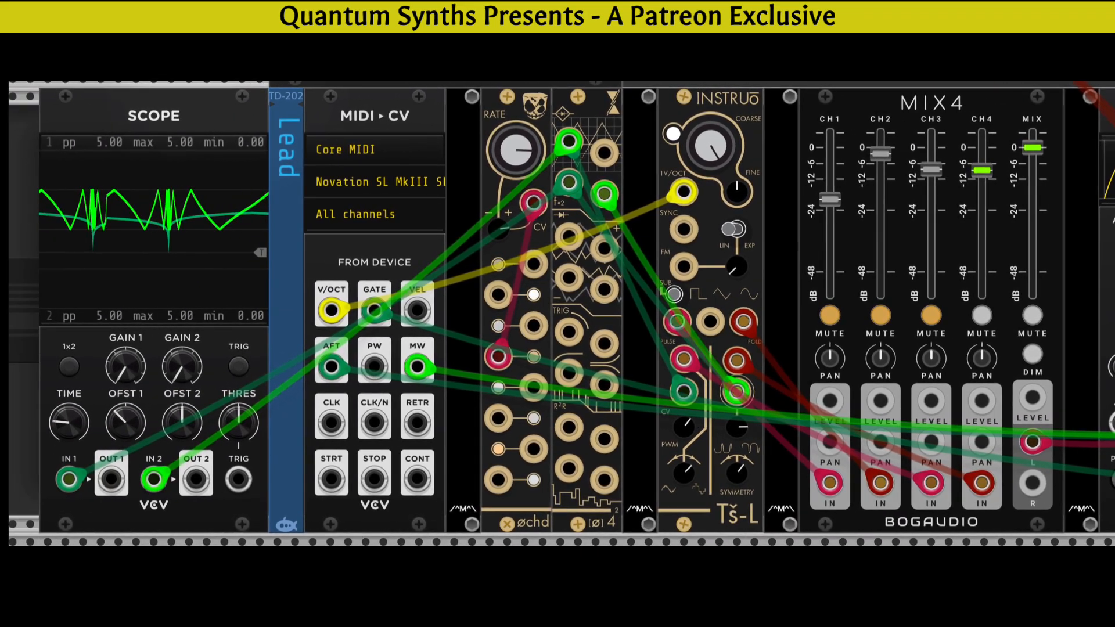
{"action": "scroll", "coordinate": [558, 314], "scroll_direction": "right", "scroll_amount": 1}
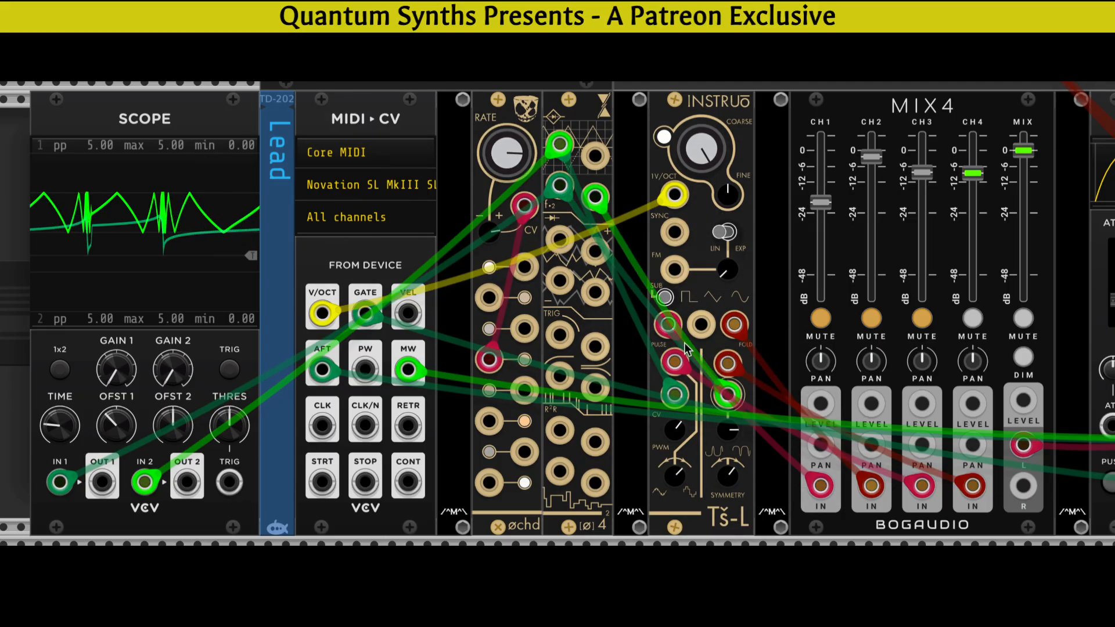
{"action": "scroll", "coordinate": [247, 166], "scroll_direction": "right", "scroll_amount": 4}
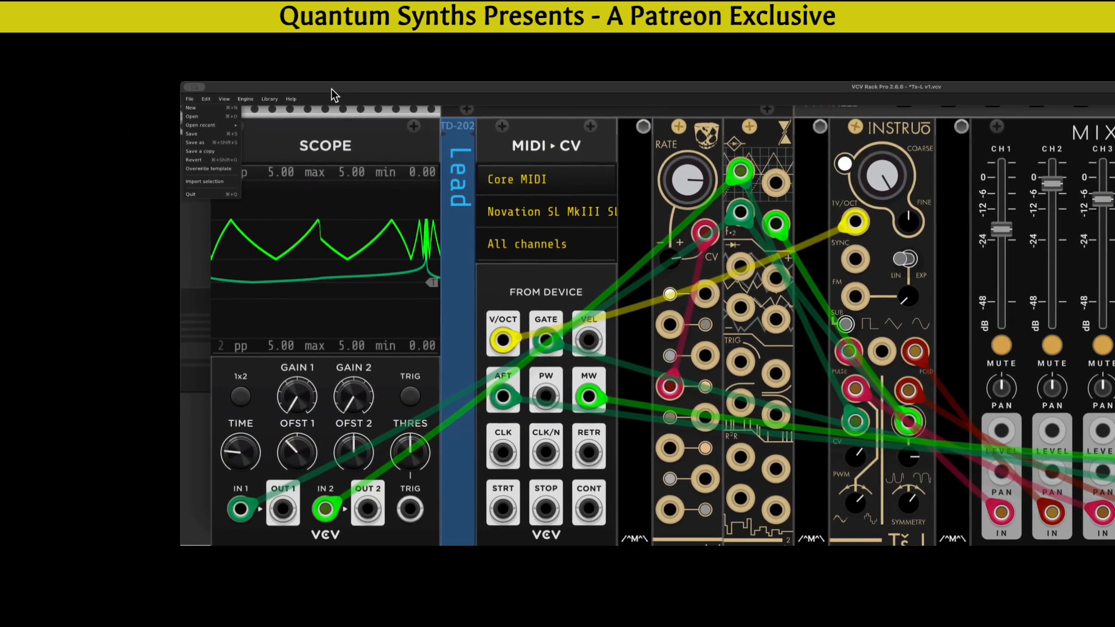
View the saved selection files available for import without importing any
{"action": "left_click", "coordinate": [194, 99]}
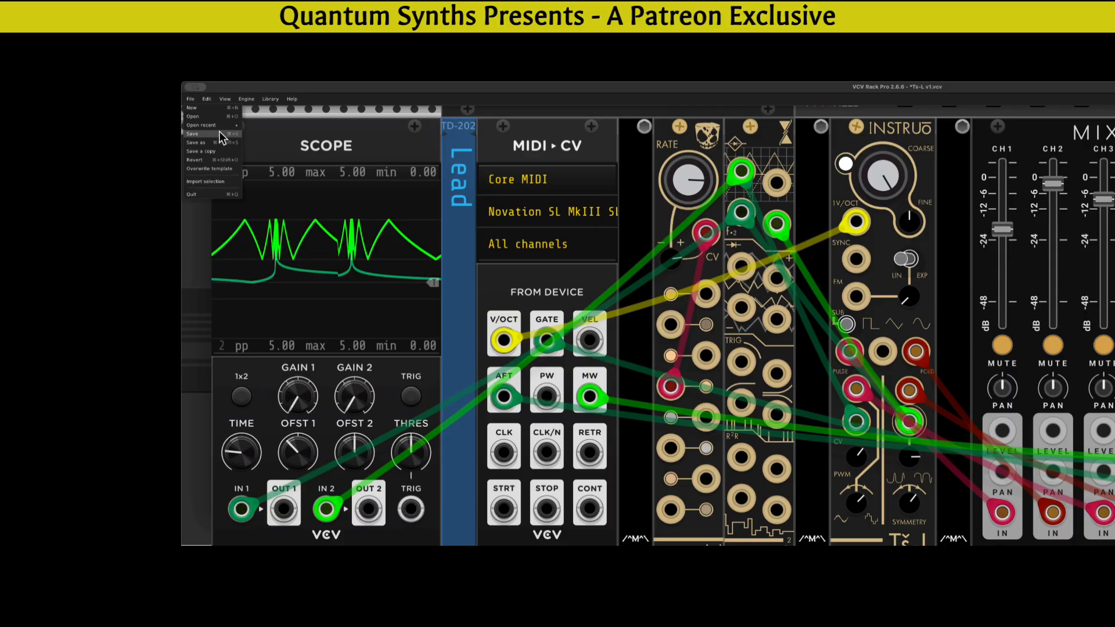
{"action": "left_click", "coordinate": [218, 181]}
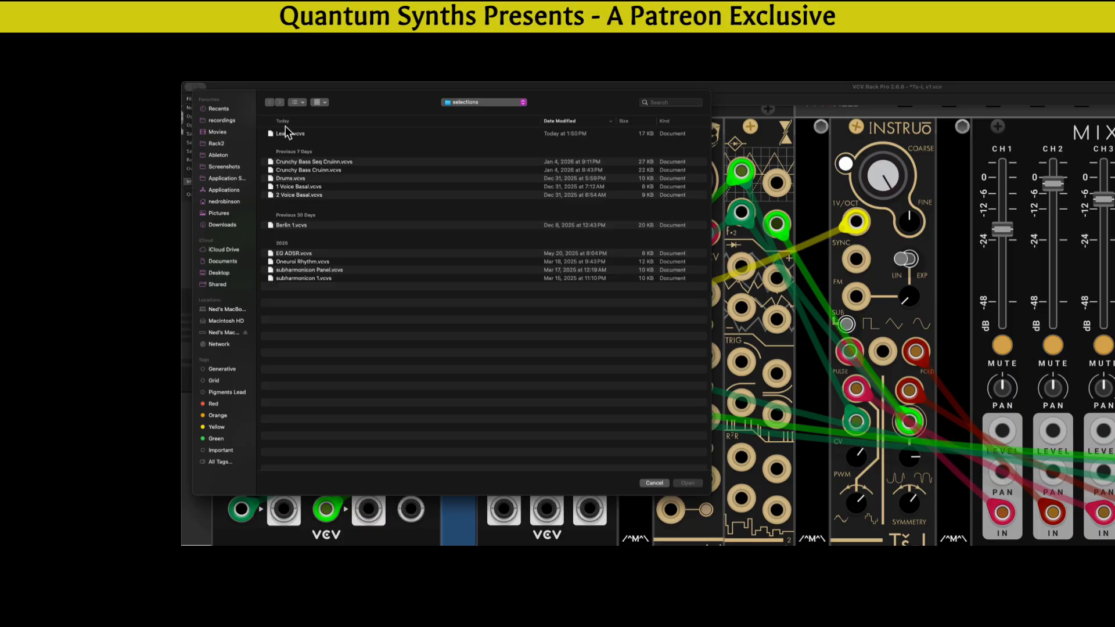
{"action": "left_click", "coordinate": [656, 483]}
Review the Filter module's type and subtype choices, keeping LP Cutoff Warp and 2 Stages Soft Clip
{"action": "left_click_drag", "start_coordinate": [744, 85], "coordinate": [354, 99]}
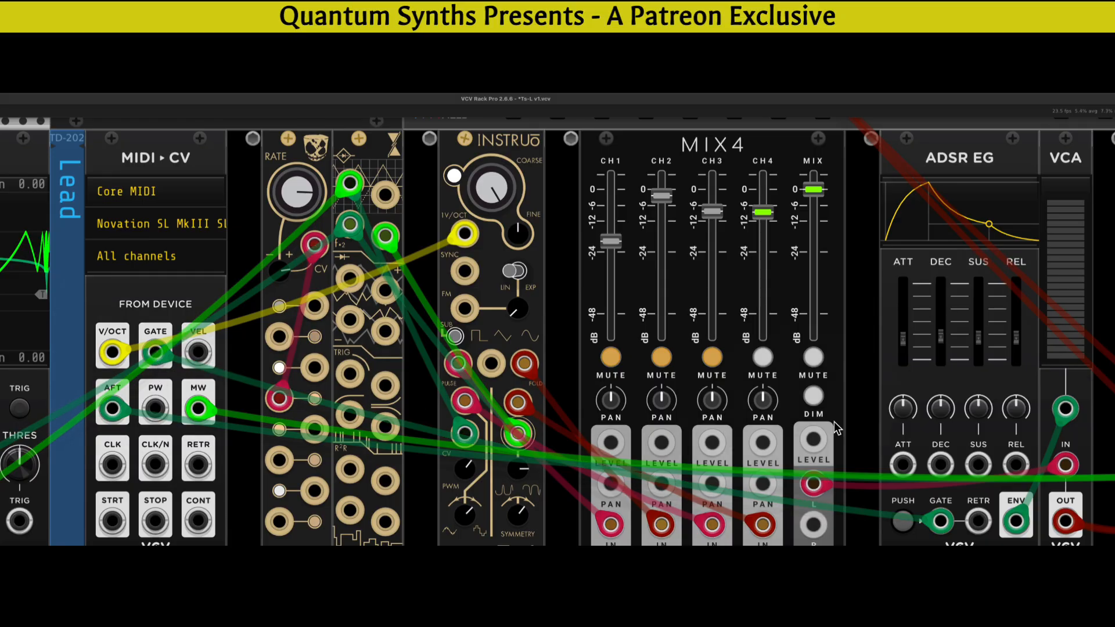
{"action": "mouse_move", "coordinate": [941, 283]}
{"action": "left_click_drag", "start_coordinate": [938, 277], "coordinate": [699, 282]}
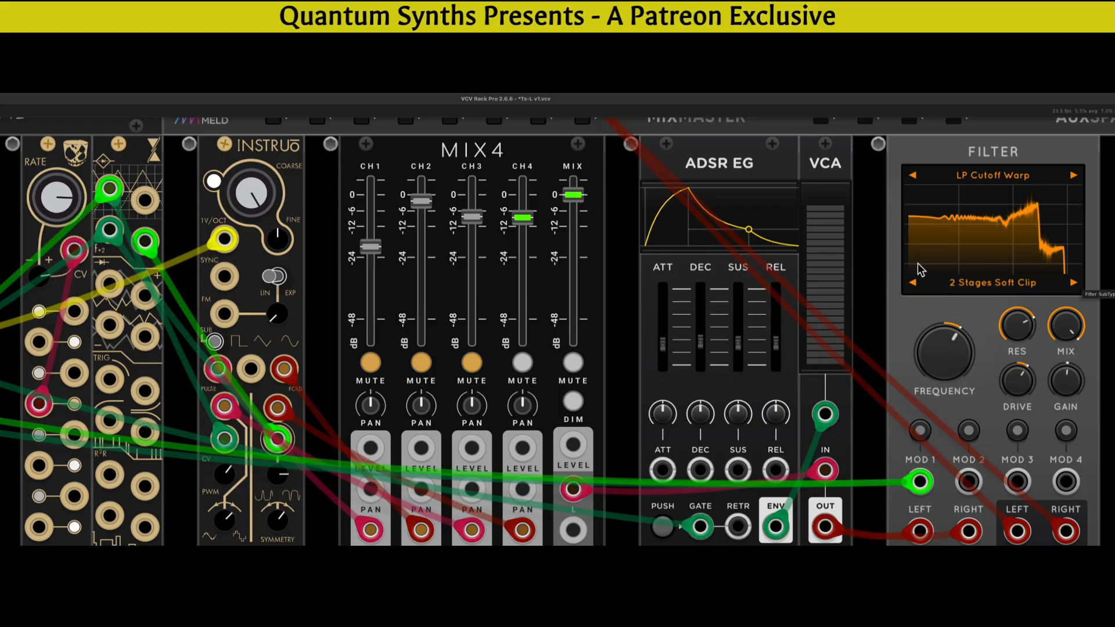
{"action": "left_click", "coordinate": [1014, 291]}
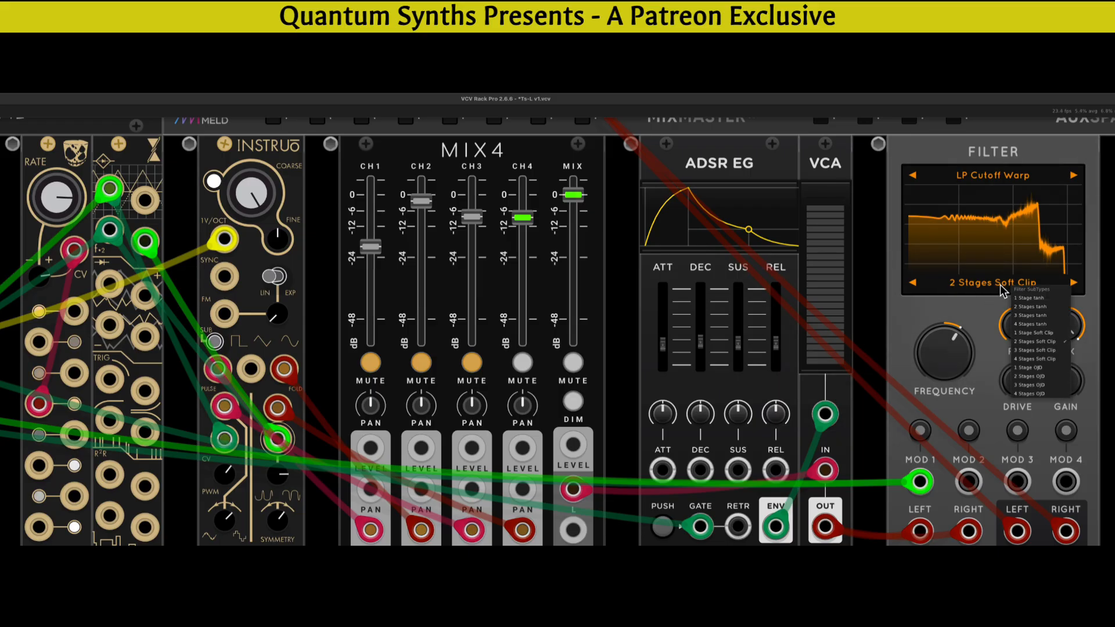
{"action": "left_click", "coordinate": [988, 158]}
{"action": "left_click", "coordinate": [987, 175]}
{"action": "mouse_move", "coordinate": [999, 198]}
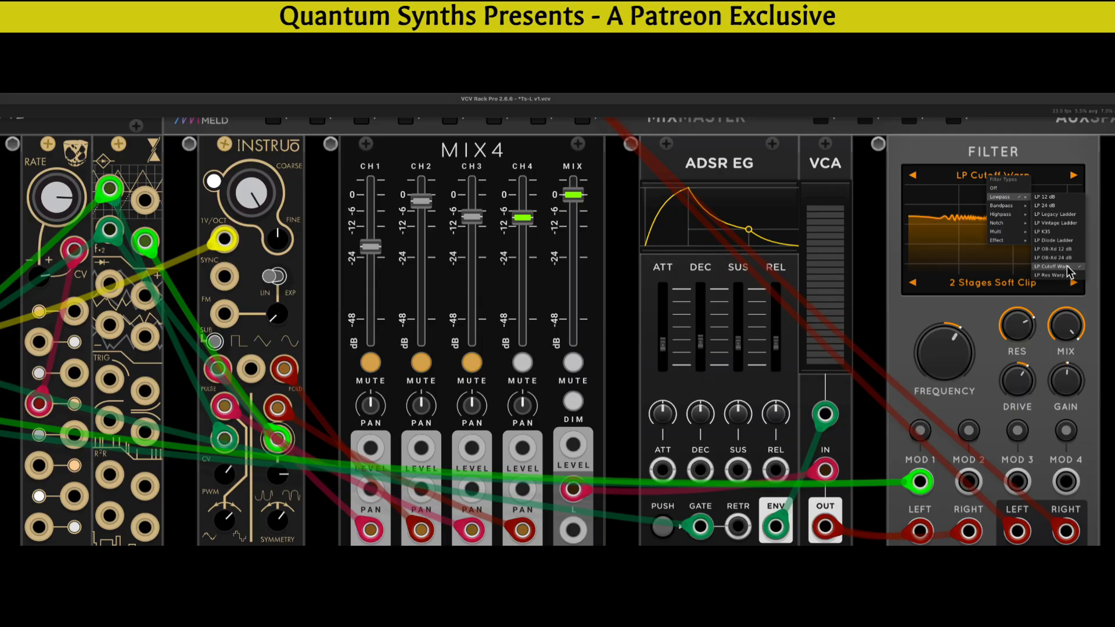
{"action": "left_click", "coordinate": [982, 297]}
{"action": "left_click", "coordinate": [982, 288]}
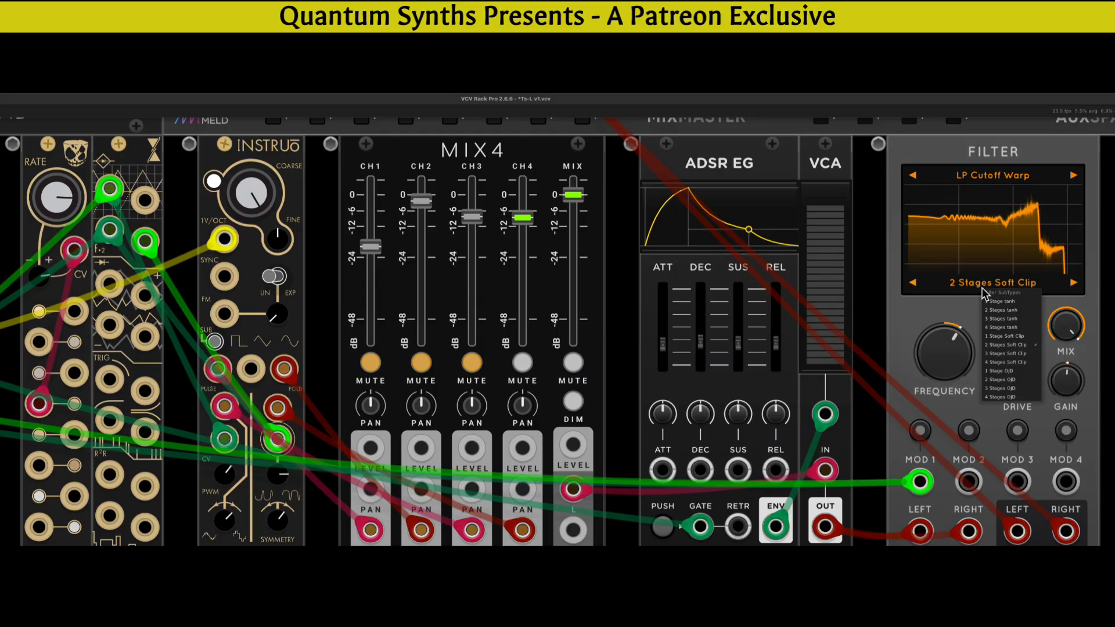
{"action": "left_click", "coordinate": [963, 325]}
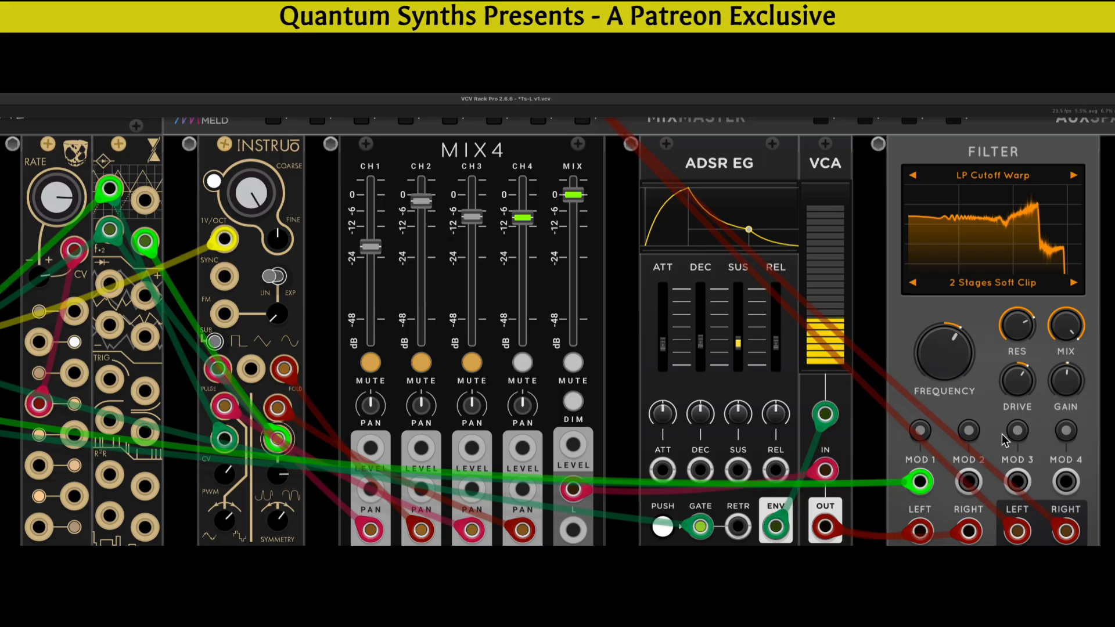
Try small changes to the filter's frequency and resonance, ending with a lower frequency, and display the MOD 1 modulation assignment
{"action": "mouse_move", "coordinate": [945, 354]}
{"action": "left_mouse_down"}
{"action": "mouse_move", "coordinate": [945, 344]}
{"action": "mouse_move", "coordinate": [945, 354]}
{"action": "left_mouse_up"}
{"action": "left_click_drag", "start_coordinate": [1021, 331], "coordinate": [1021, 326]}
{"action": "left_click_drag", "start_coordinate": [945, 354], "coordinate": [952, 364]}
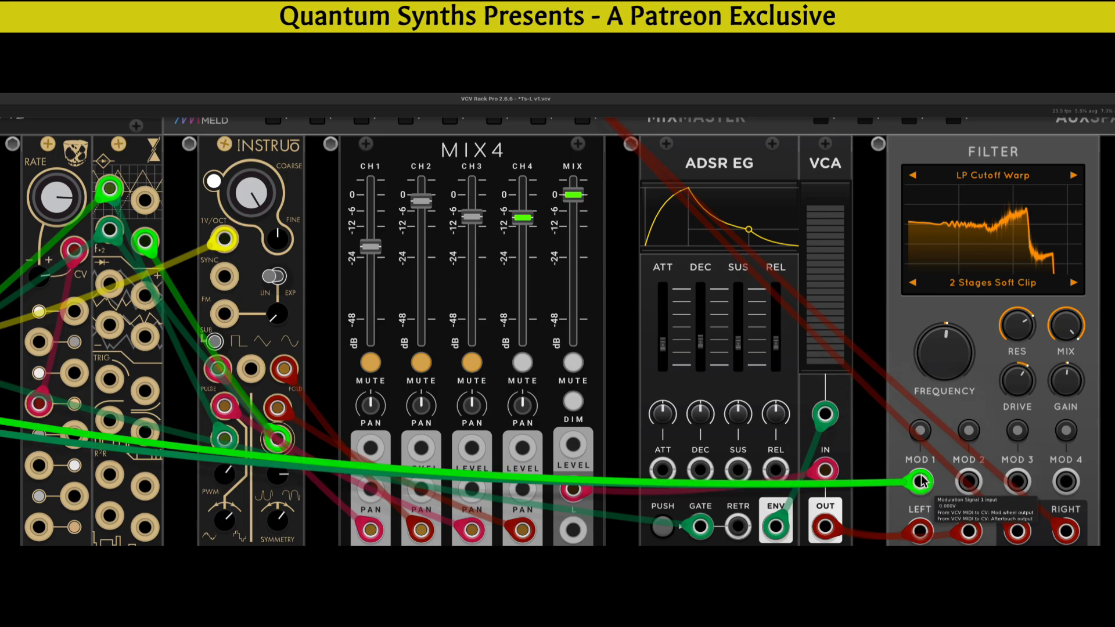
{"action": "left_click", "coordinate": [919, 431]}
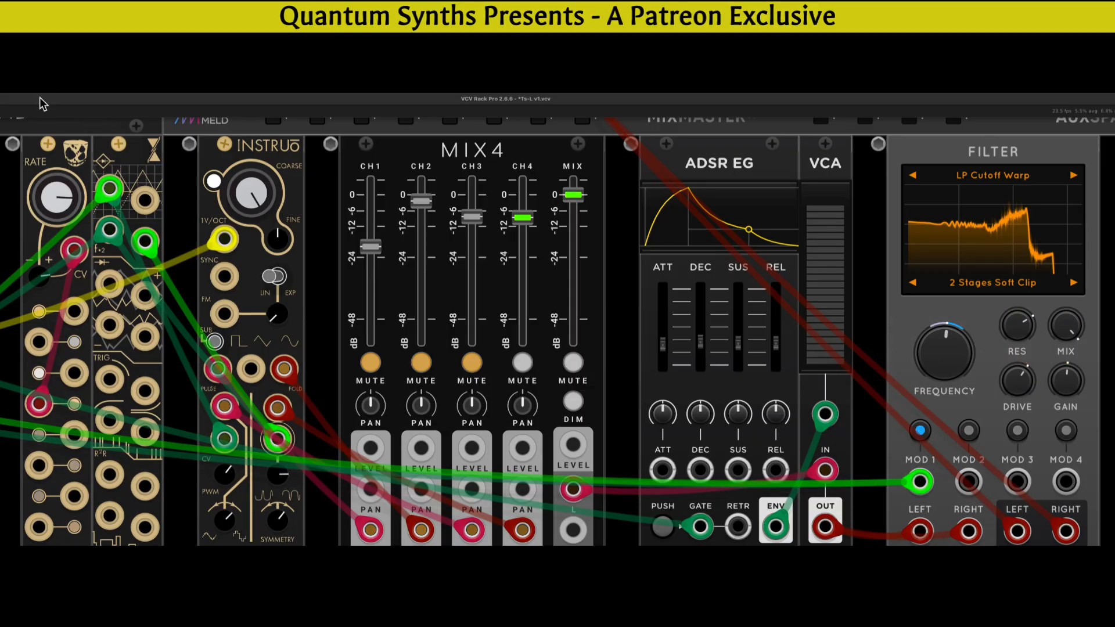
Try a stronger MOD 1 modulation amount on the Filter's frequency, driven by the MIDI-CV mod wheel
{"action": "left_click_drag", "start_coordinate": [42, 104], "coordinate": [245, 113]}
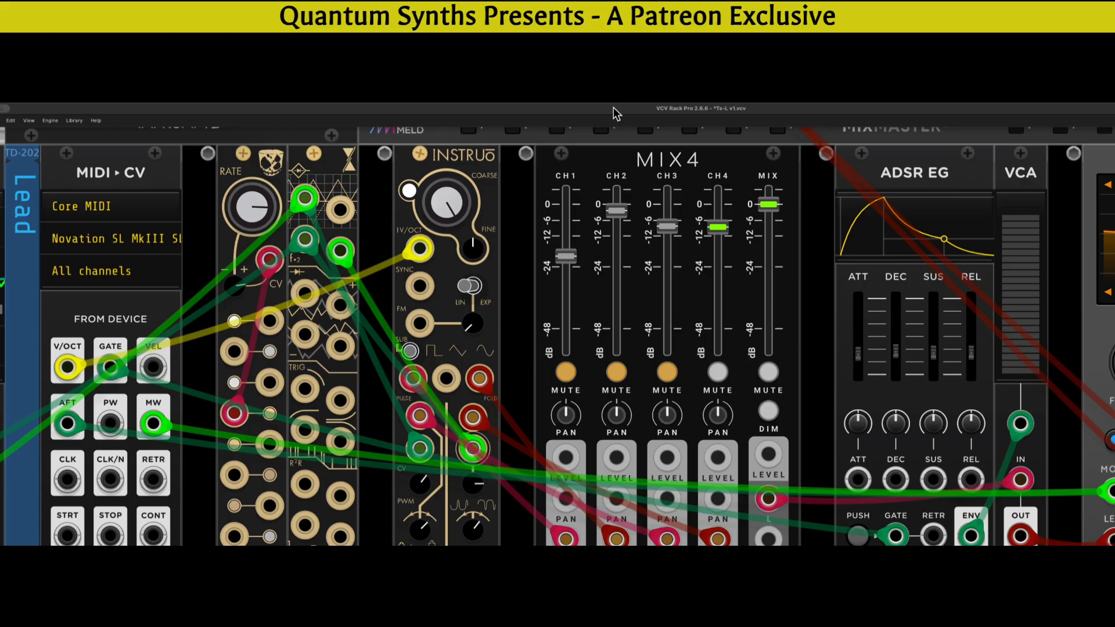
{"action": "left_click_drag", "start_coordinate": [615, 111], "coordinate": [402, 104]}
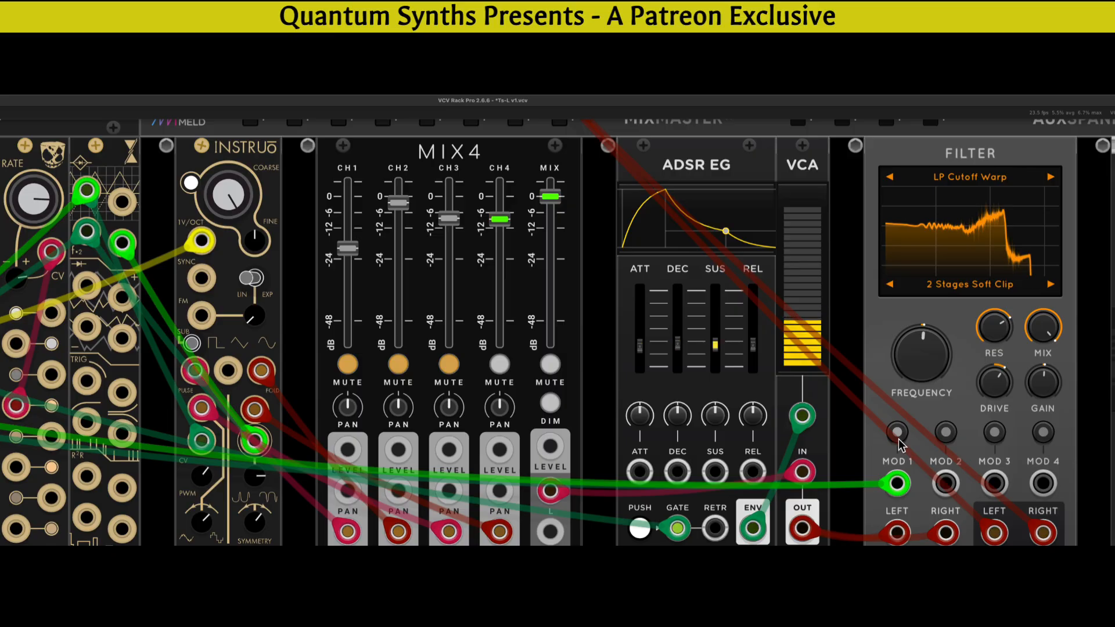
{"action": "mouse_move", "coordinate": [930, 343]}
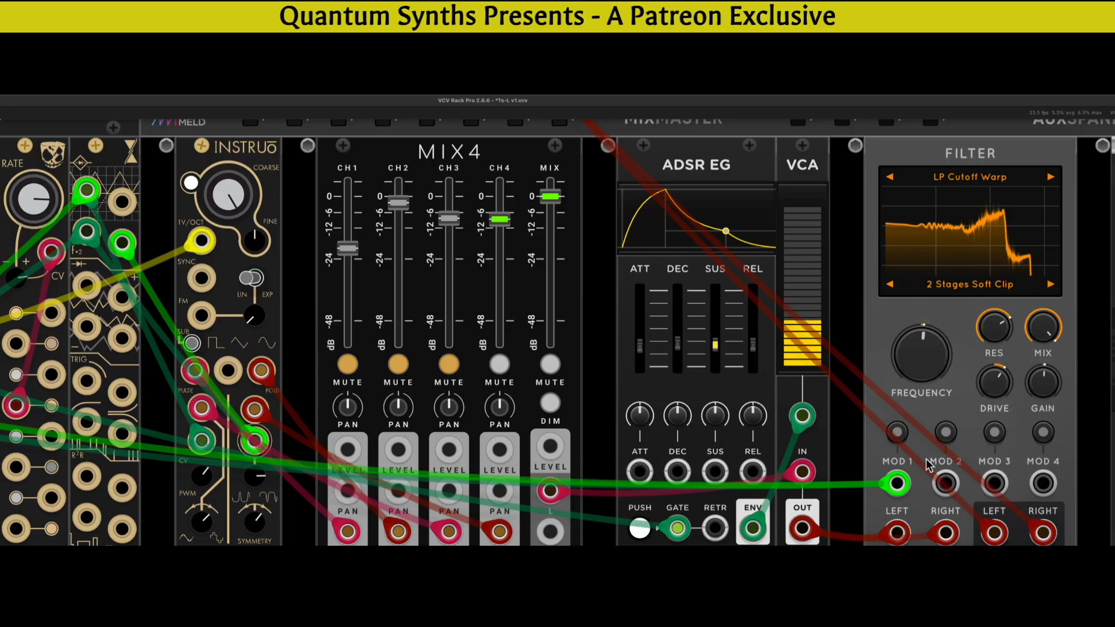
{"action": "left_click", "coordinate": [898, 432]}
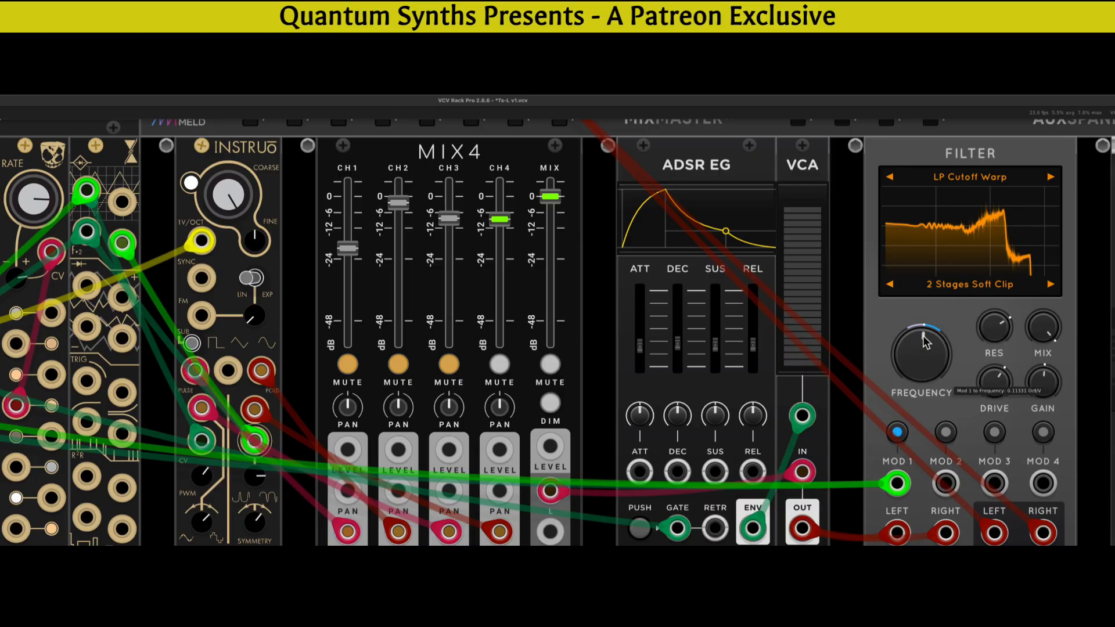
{"action": "left_click_drag", "start_coordinate": [933, 348], "coordinate": [933, 331]}
{"action": "left_click", "coordinate": [902, 436]}
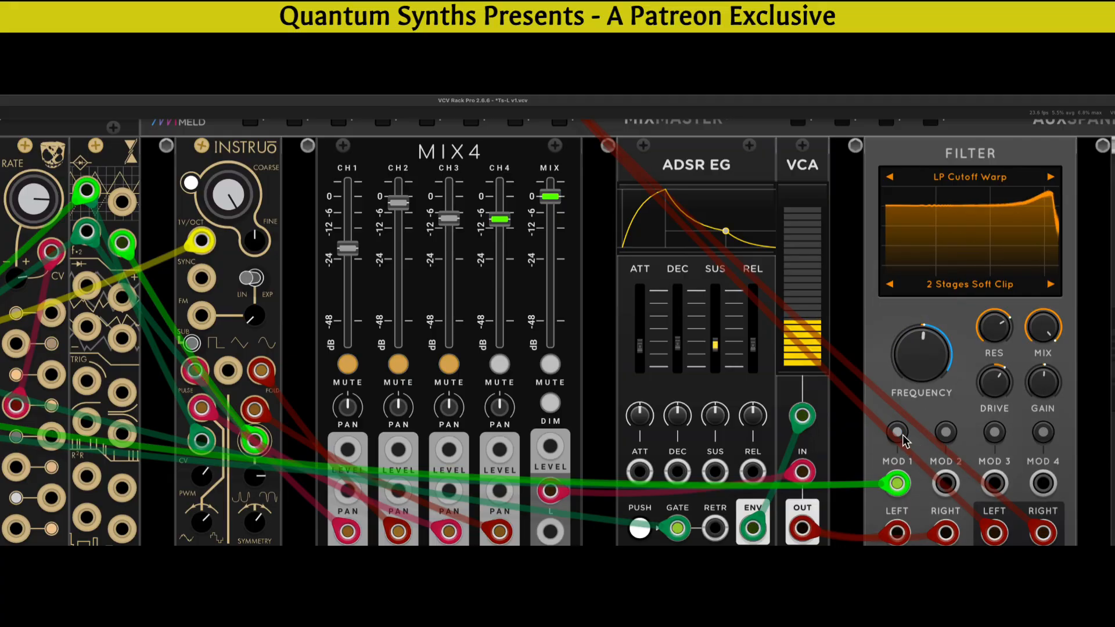
Set the Filter's MOD 1 to Frequency modulation to about 0.128 Oct/V and close the modulation assignment
{"action": "left_click", "coordinate": [902, 437]}
{"action": "mouse_move", "coordinate": [921, 391]}
{"action": "left_mouse_down"}
{"action": "mouse_move", "coordinate": [921, 381]}
{"action": "mouse_move", "coordinate": [922, 395]}
{"action": "left_mouse_up"}
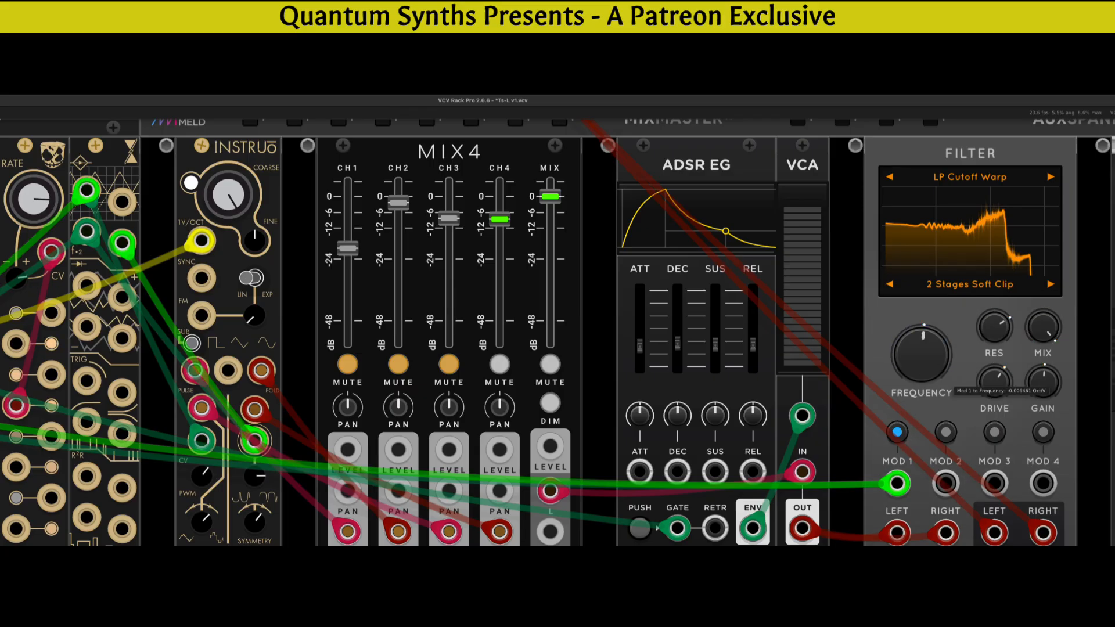
{"action": "left_click_drag", "start_coordinate": [926, 357], "coordinate": [926, 352]}
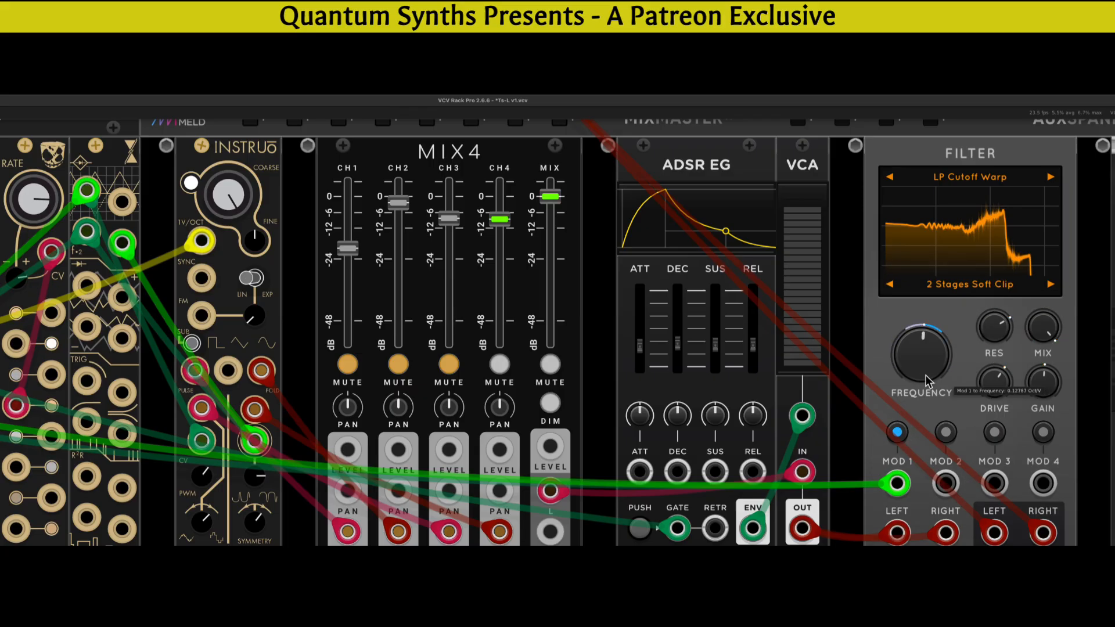
{"action": "left_click", "coordinate": [899, 435]}
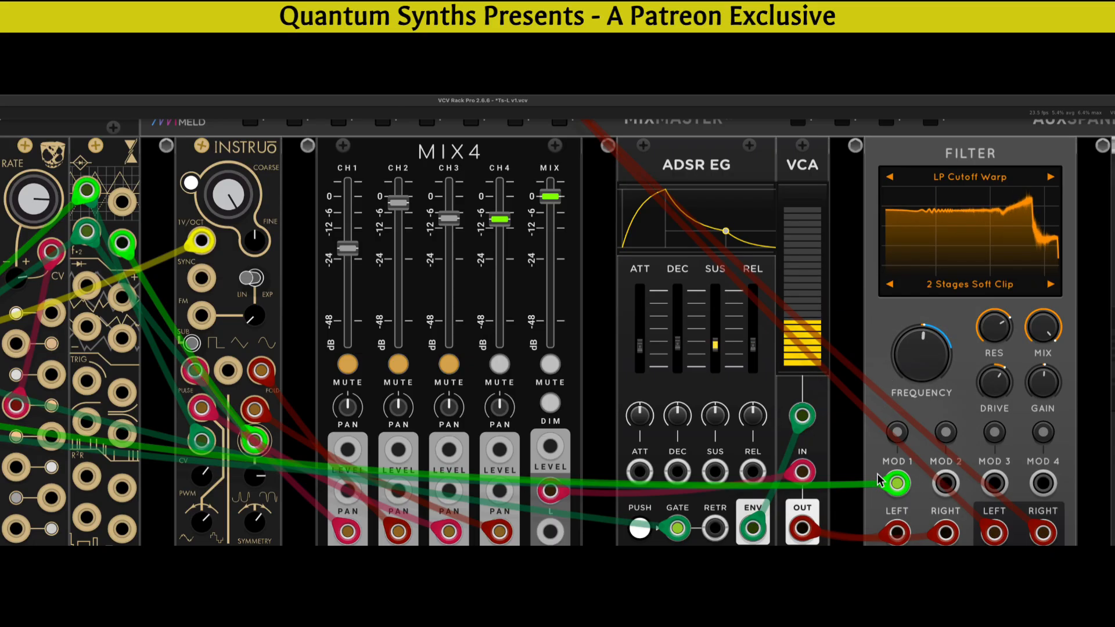
Set channel 1's AUX A send on the AuxSpander to about -7.6 dB to feed the Plateau reverb
{"action": "mouse_move", "coordinate": [944, 375]}
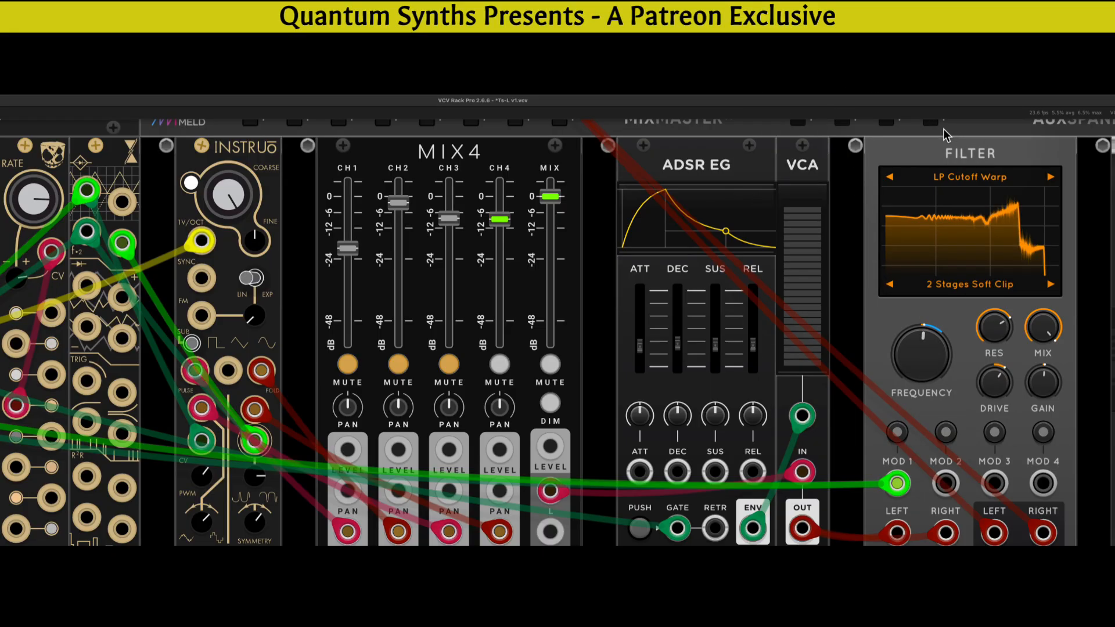
{"action": "left_click_drag", "start_coordinate": [952, 131], "coordinate": [859, 389]}
{"action": "scroll", "coordinate": [813, 453], "scroll_direction": "down", "scroll_amount": 1}
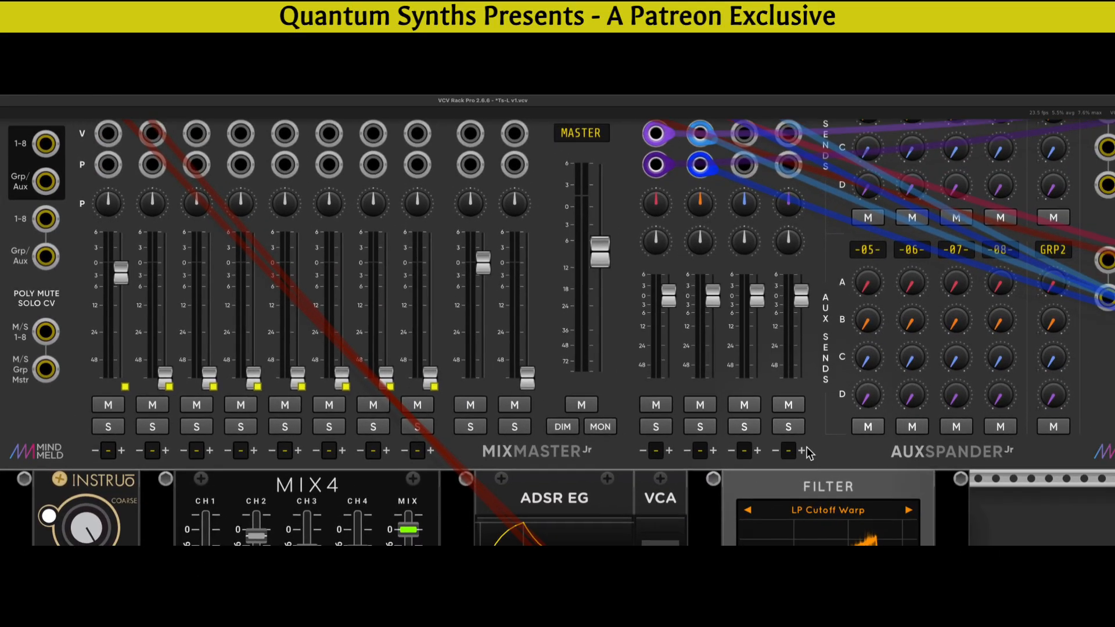
{"action": "scroll", "coordinate": [807, 430], "scroll_direction": "down", "scroll_amount": 3}
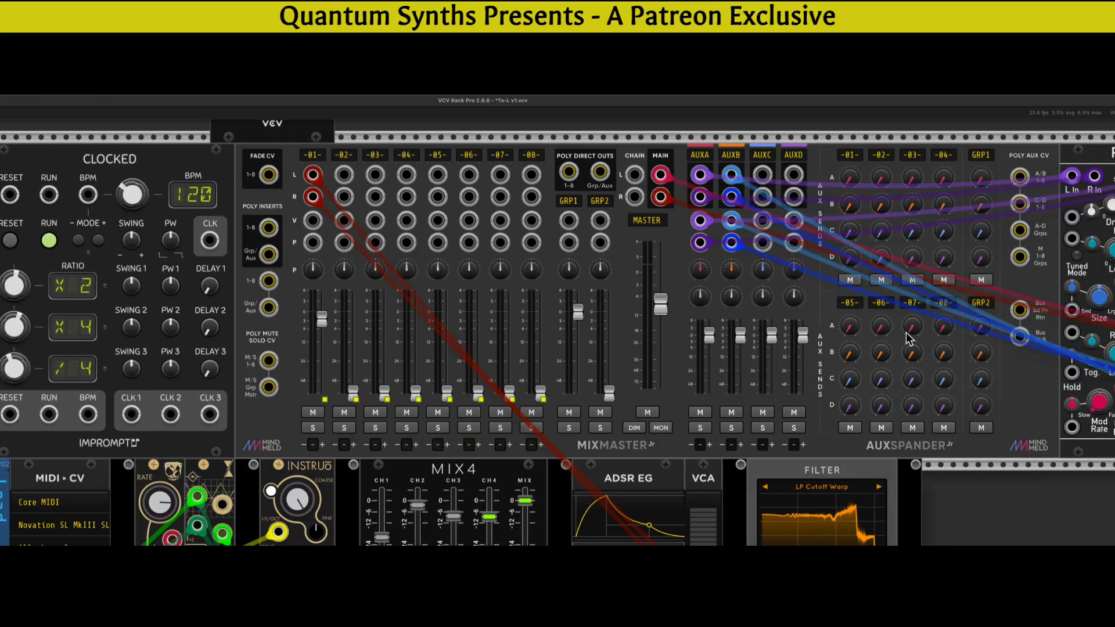
{"action": "scroll", "coordinate": [893, 309], "scroll_direction": "down", "scroll_amount": 2}
{"action": "scroll", "coordinate": [824, 279], "scroll_direction": "down", "scroll_amount": 3}
{"action": "scroll", "coordinate": [813, 225], "scroll_direction": "up", "scroll_amount": 3}
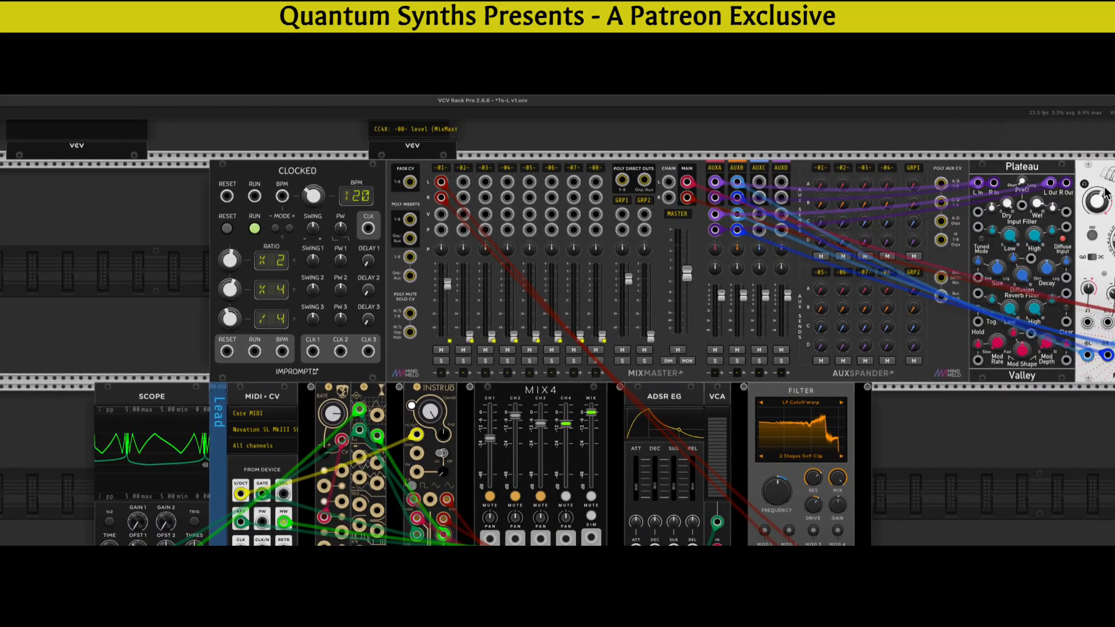
{"action": "scroll", "coordinate": [1103, 191], "scroll_direction": "right", "scroll_amount": 2}
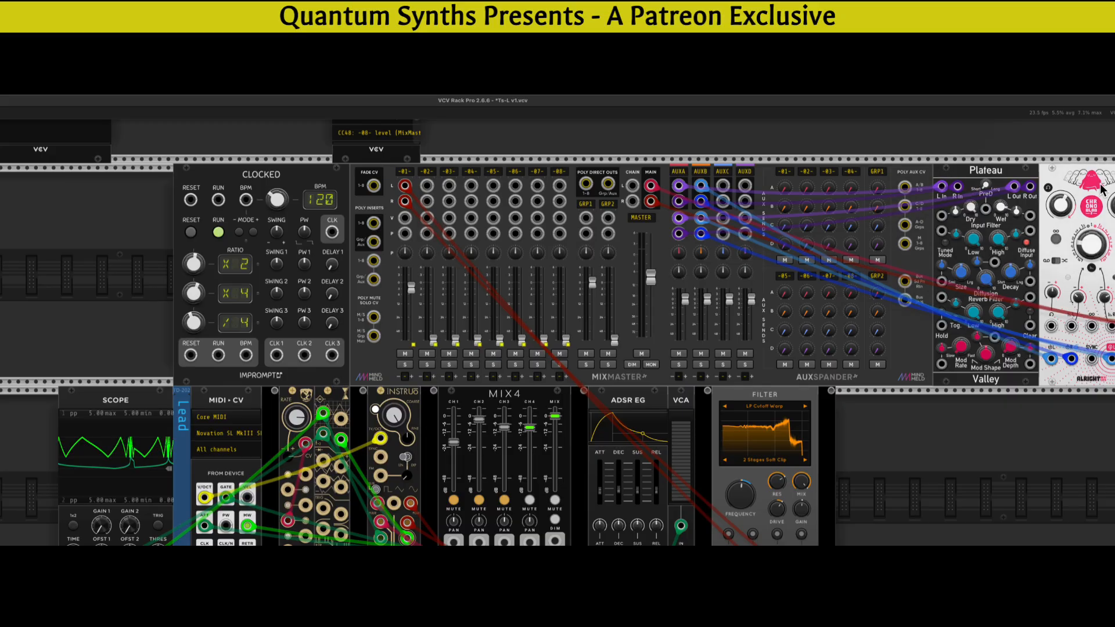
{"action": "left_click_drag", "start_coordinate": [786, 187], "coordinate": [785, 197]}
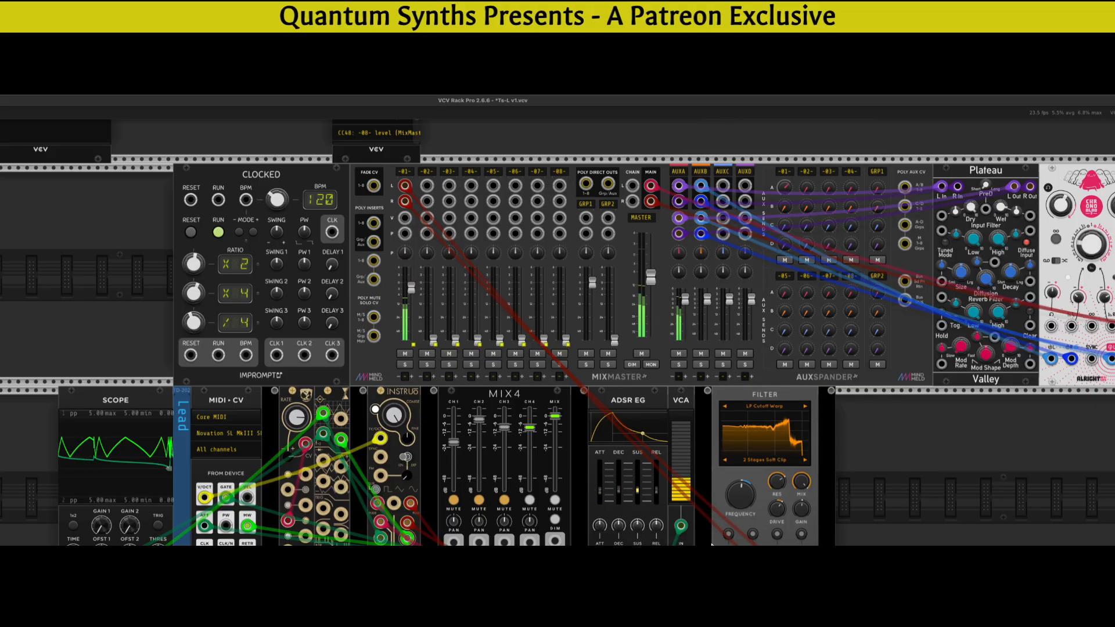
Raise channel 1's AUX B send on the AuxSpander and lower its AUX A send slightly
{"action": "mouse_move", "coordinate": [751, 503]}
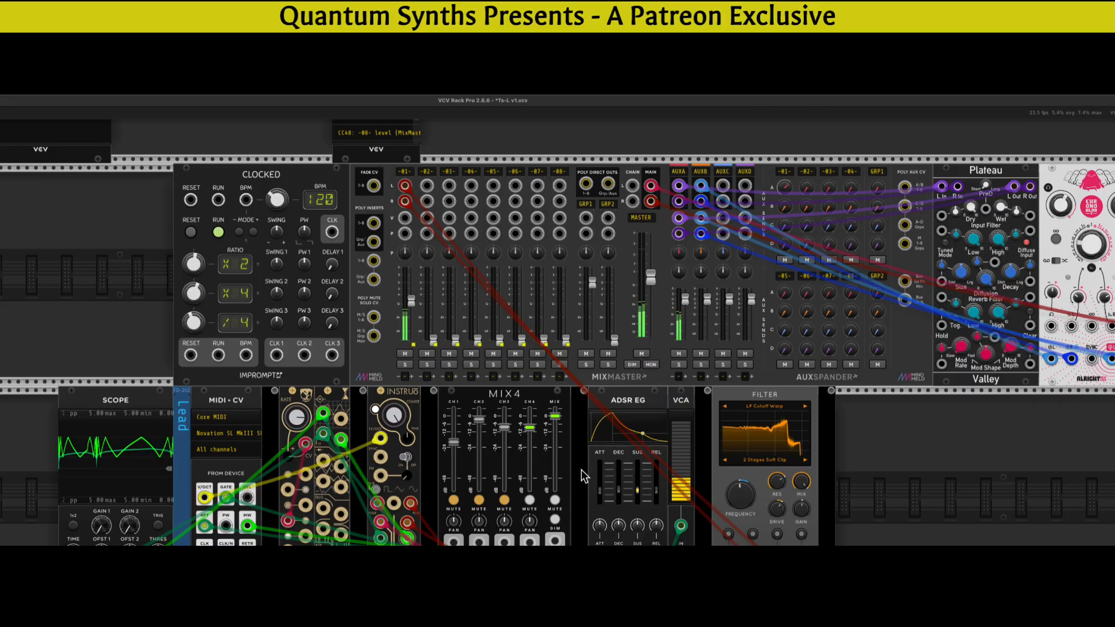
{"action": "mouse_move", "coordinate": [790, 186]}
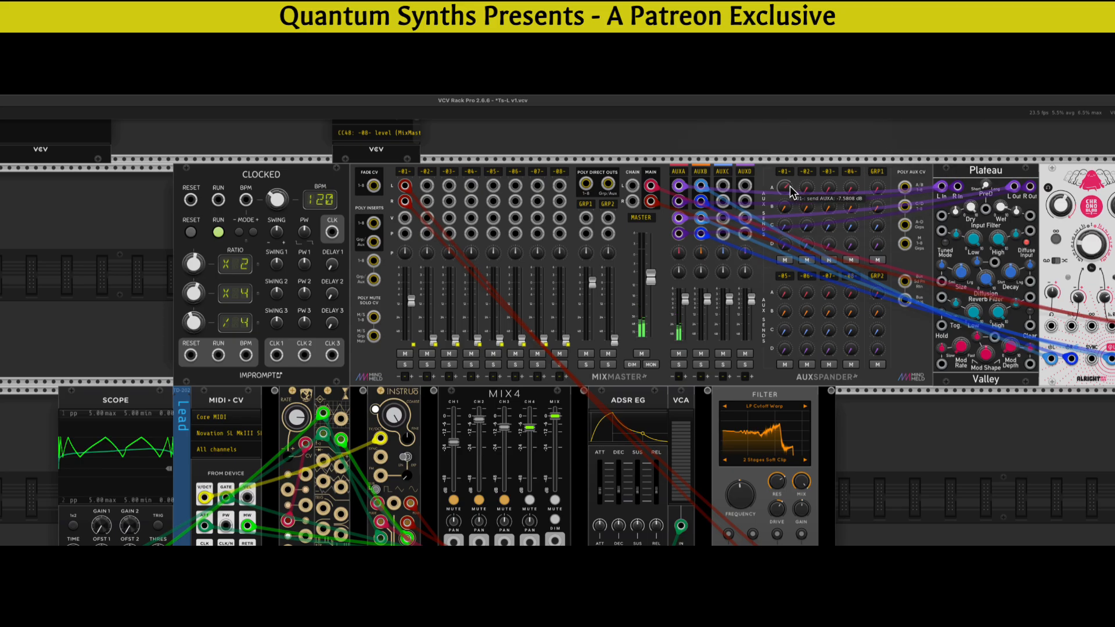
{"action": "left_click_drag", "start_coordinate": [789, 208], "coordinate": [789, 184]}
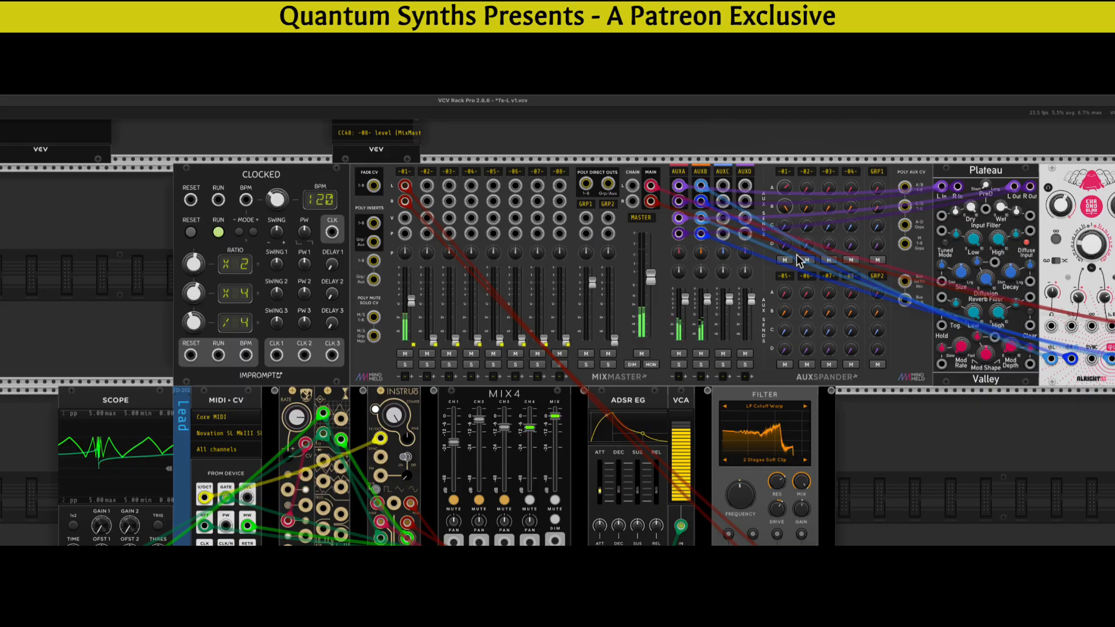
{"action": "left_click_drag", "start_coordinate": [787, 193], "coordinate": [787, 202]}
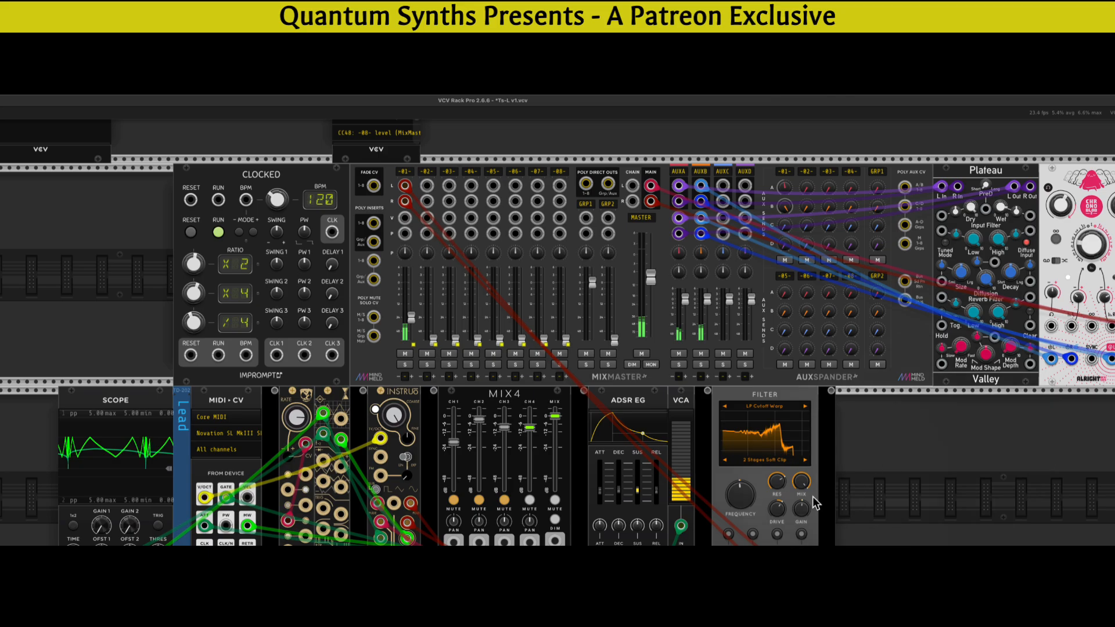
Lower the Filter's frequency and set øchd's rate to about 0.885
{"action": "mouse_move", "coordinate": [738, 494]}
{"action": "left_mouse_down"}
{"action": "mouse_move", "coordinate": [738, 511]}
{"action": "mouse_move", "coordinate": [739, 498]}
{"action": "left_mouse_up"}
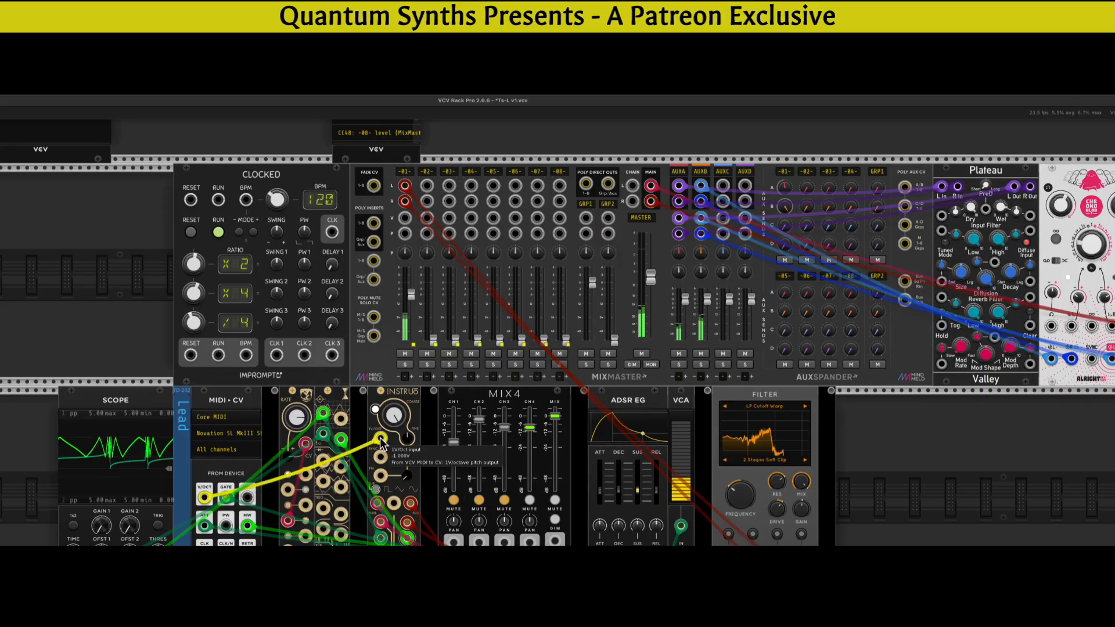
{"action": "left_click_drag", "start_coordinate": [301, 419], "coordinate": [301, 413]}
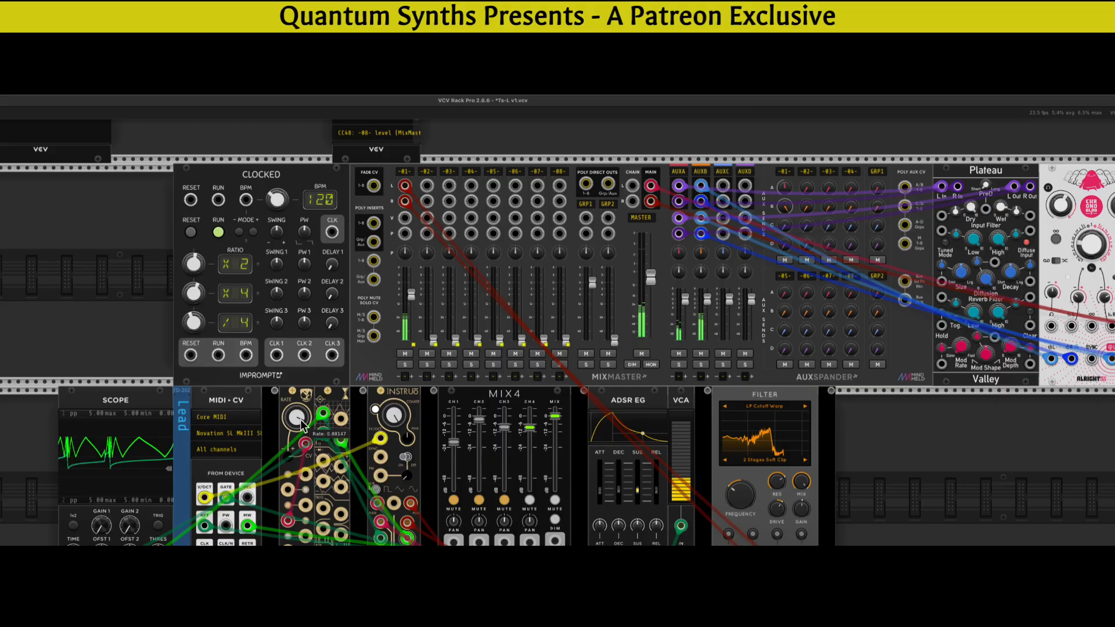
Raise the CH1 level on MIX4 and reduce øchd's rate for slower modulation
{"action": "left_click_drag", "start_coordinate": [459, 447], "coordinate": [459, 431]}
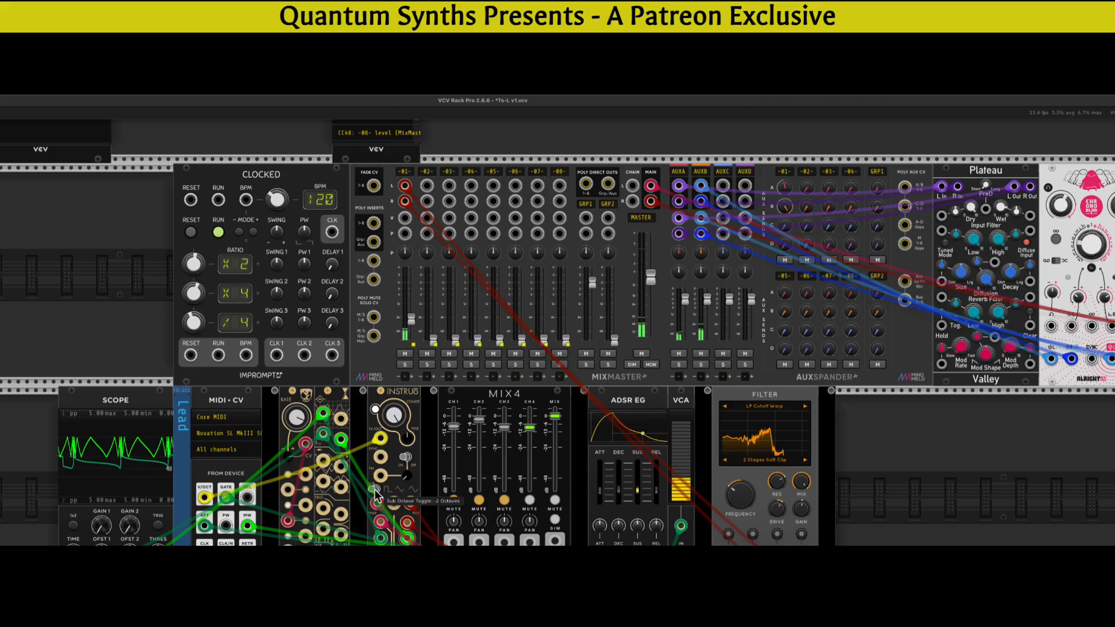
{"action": "left_click_drag", "start_coordinate": [459, 427], "coordinate": [459, 424]}
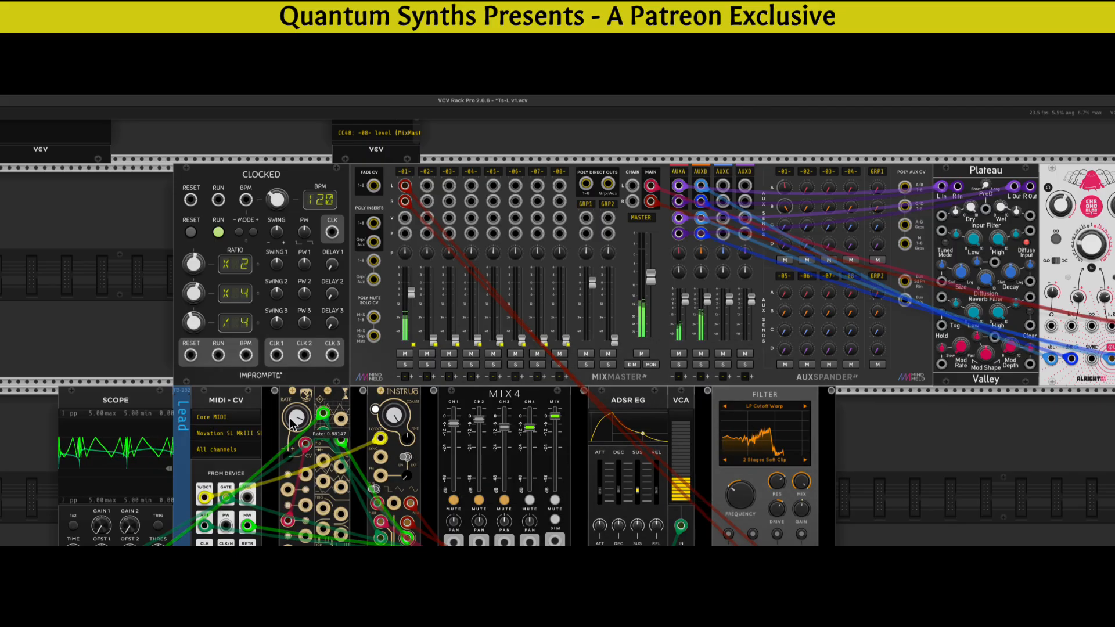
{"action": "left_click_drag", "start_coordinate": [297, 417], "coordinate": [296, 425]}
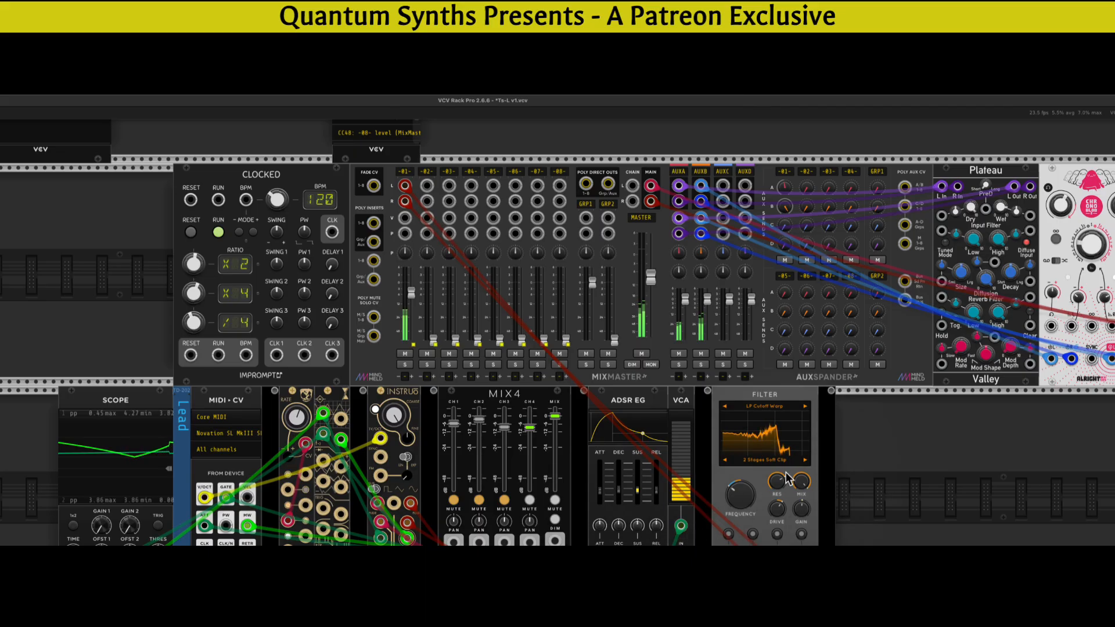
Raise the Filter's resonance to 100% and fine-tune its frequency
{"action": "left_click_drag", "start_coordinate": [782, 482], "coordinate": [782, 479]}
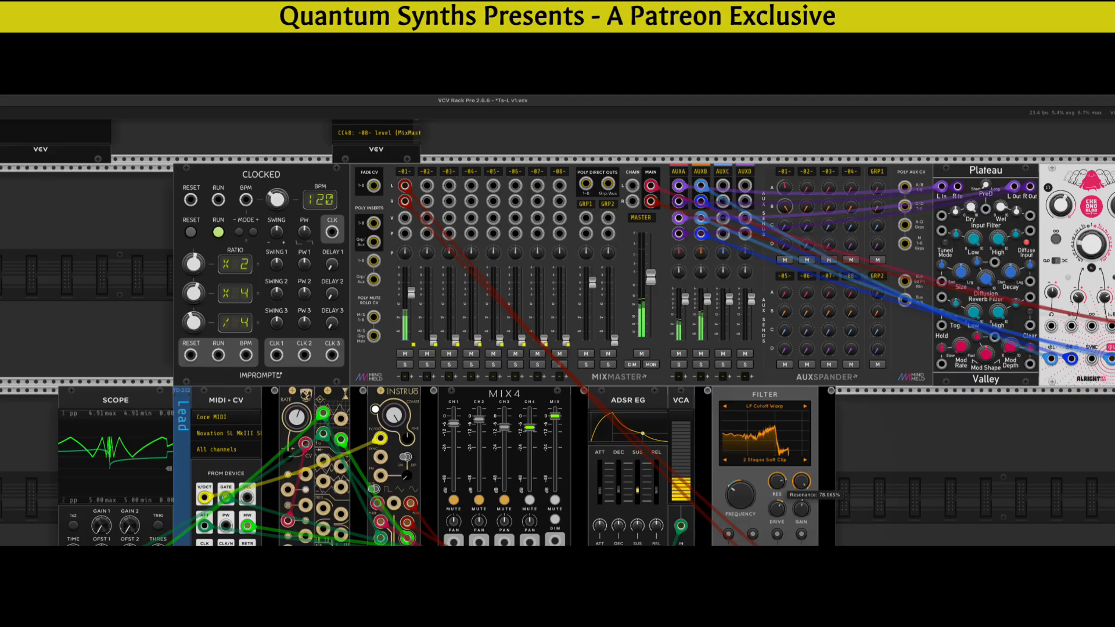
{"action": "left_click_drag", "start_coordinate": [736, 493], "coordinate": [777, 479]}
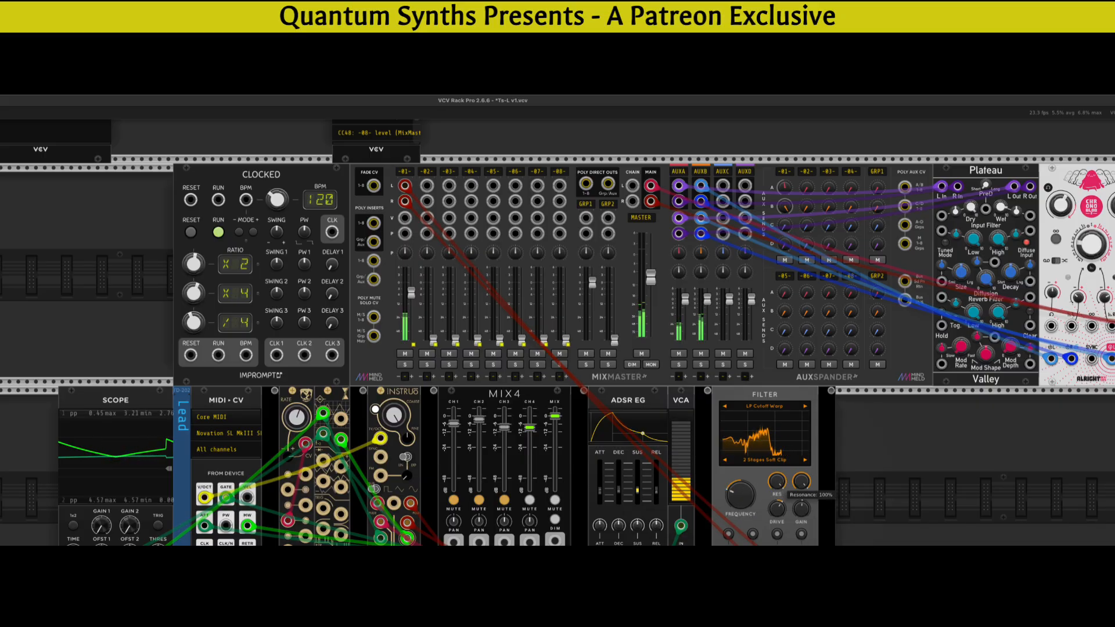
{"action": "mouse_move", "coordinate": [739, 500]}
{"action": "left_mouse_down"}
{"action": "mouse_move", "coordinate": [739, 485]}
{"action": "mouse_move", "coordinate": [739, 499]}
{"action": "left_mouse_up"}
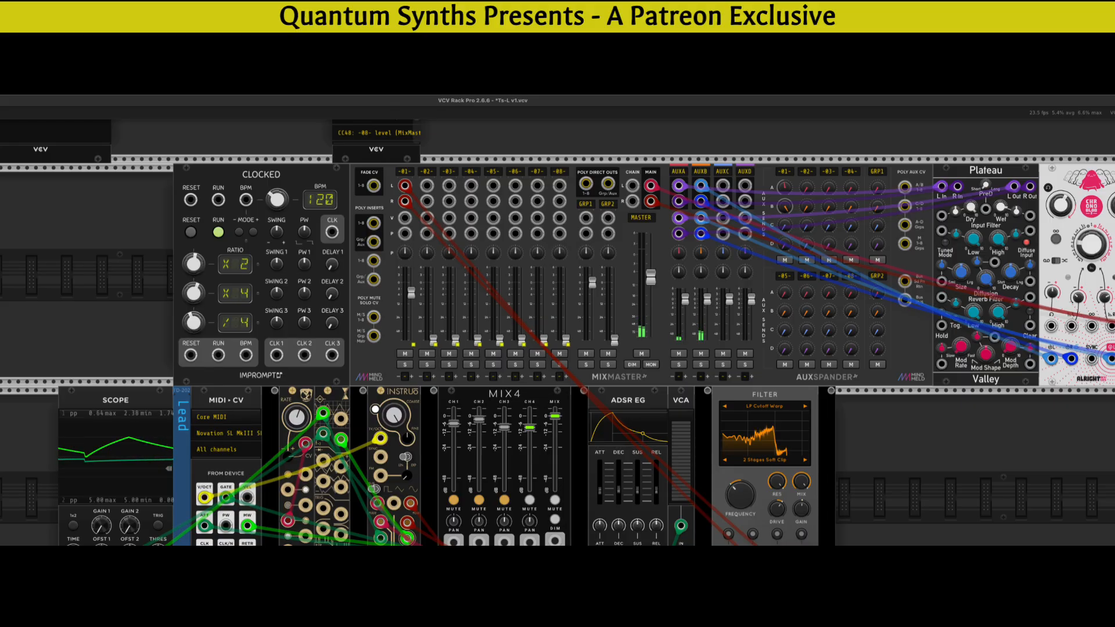
{"action": "scroll", "coordinate": [923, 473], "scroll_direction": "down", "scroll_amount": 2}
{"action": "scroll", "coordinate": [937, 452], "scroll_direction": "up", "scroll_amount": 1}
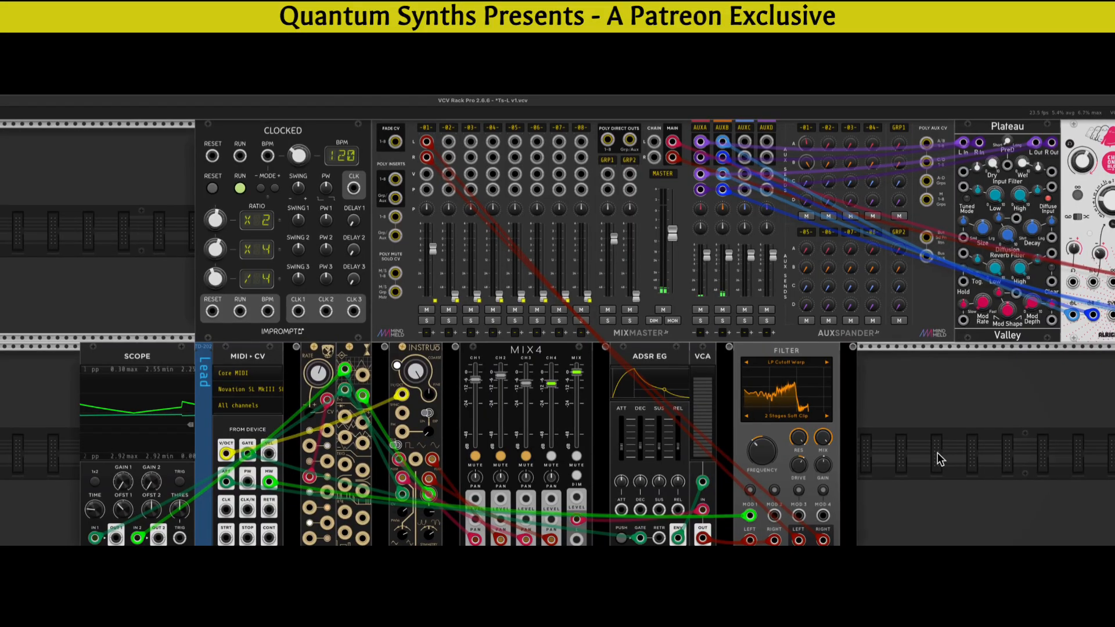